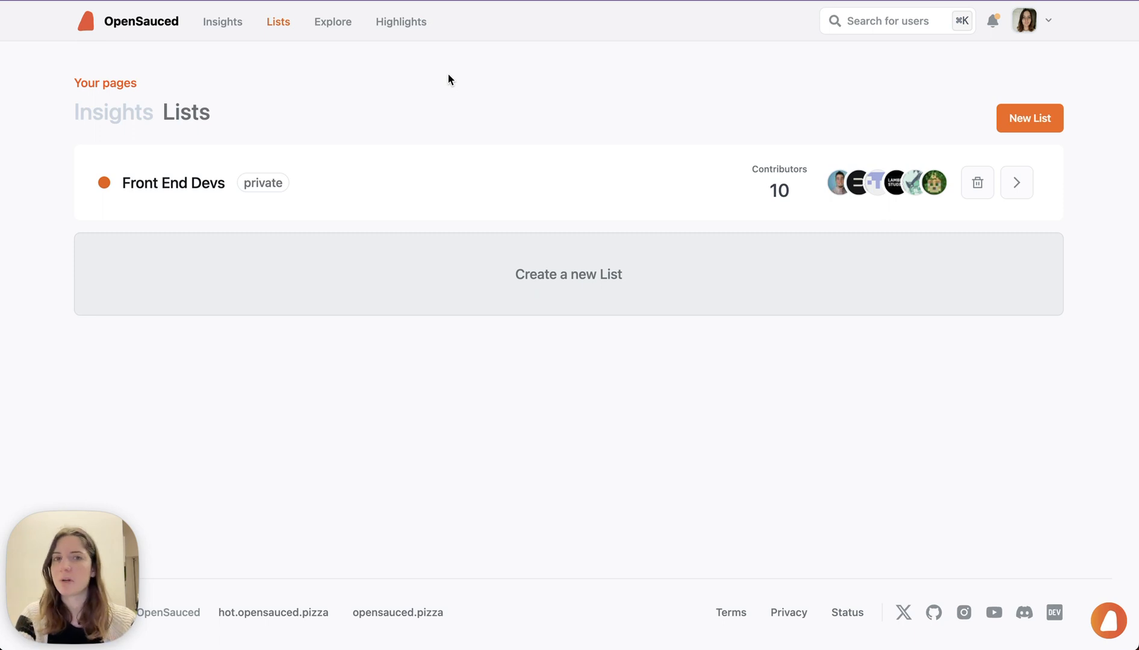
Start a new contributor list and name it "OpenSauced Core Team"
left_click(1063, 119)
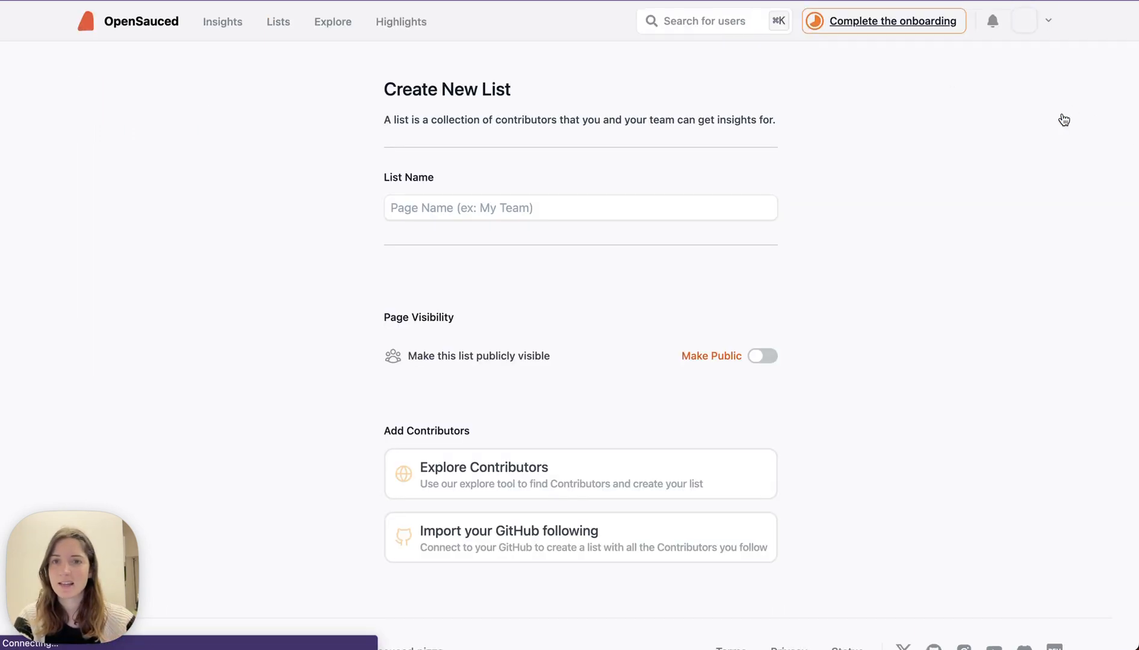
left_click(731, 208)
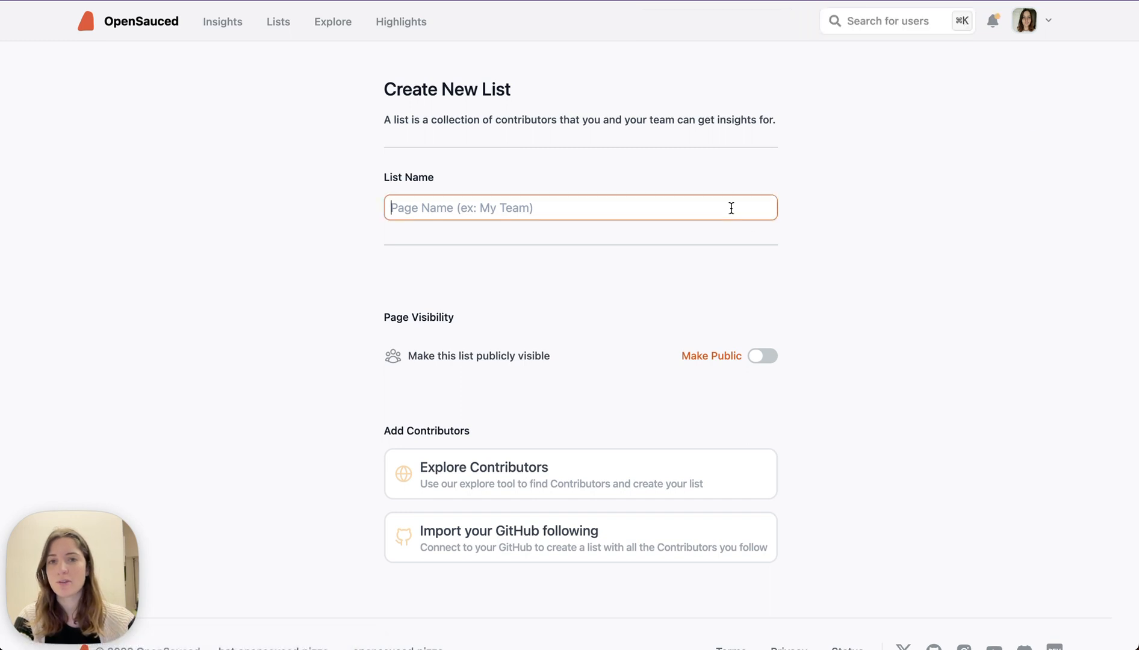
type("OpenSa")
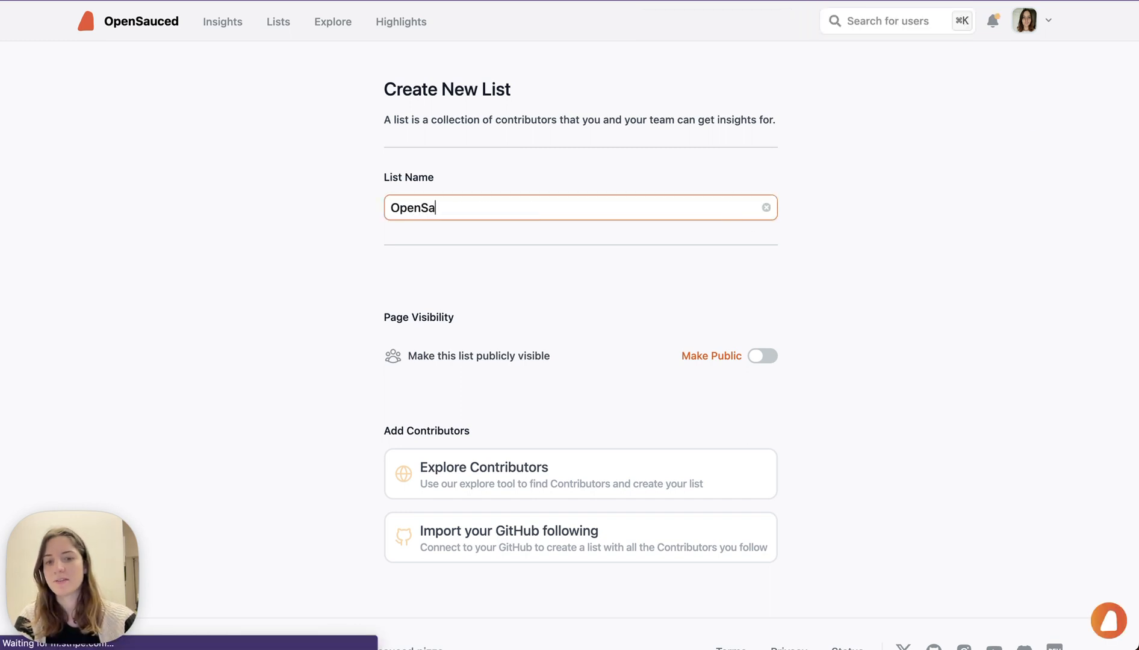
type("uced ")
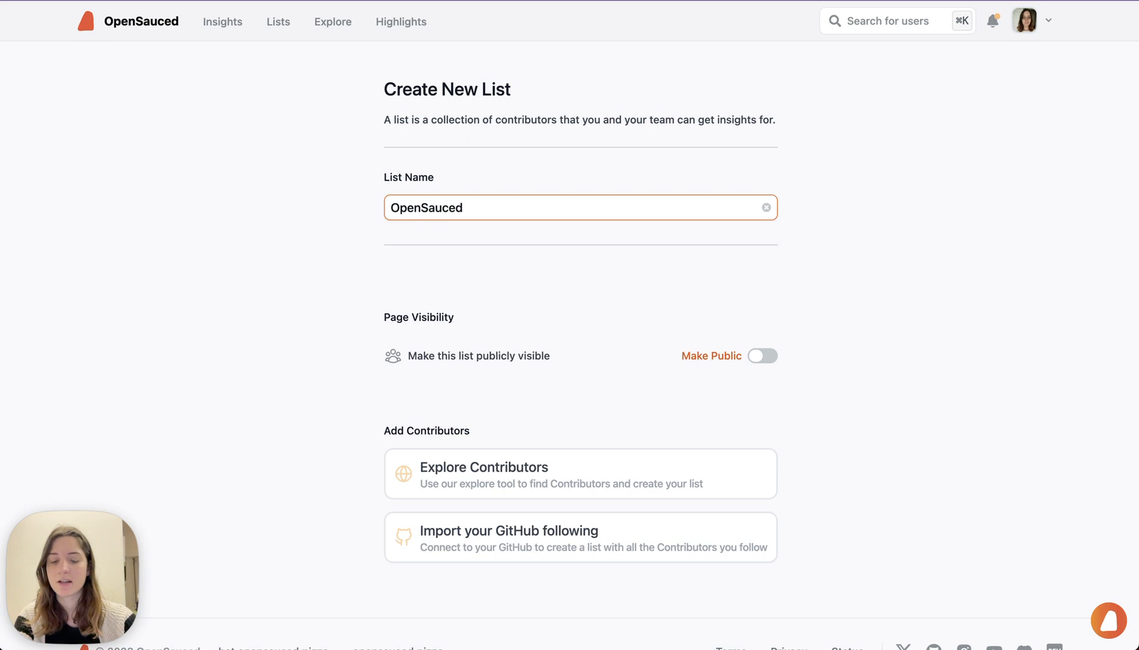
type("Core Team")
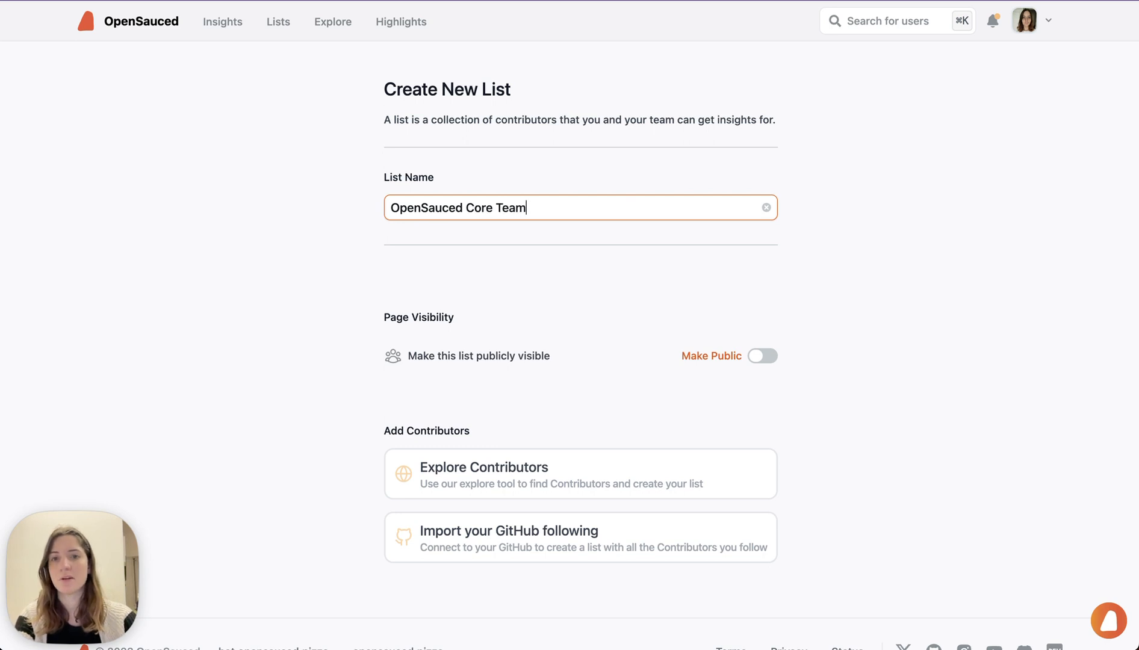
Choose Explore Contributors as the way to add people to the new private list
scroll(889, 319, "down", 1)
scroll(889, 319, "down", 2)
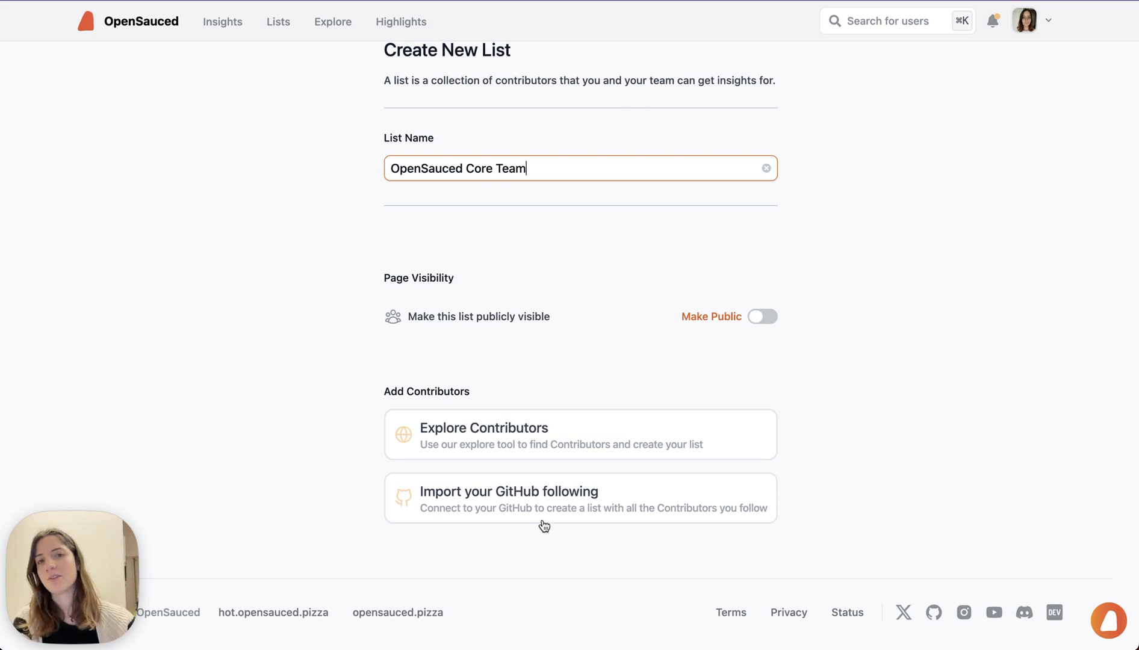
scroll(545, 526, "up", 2)
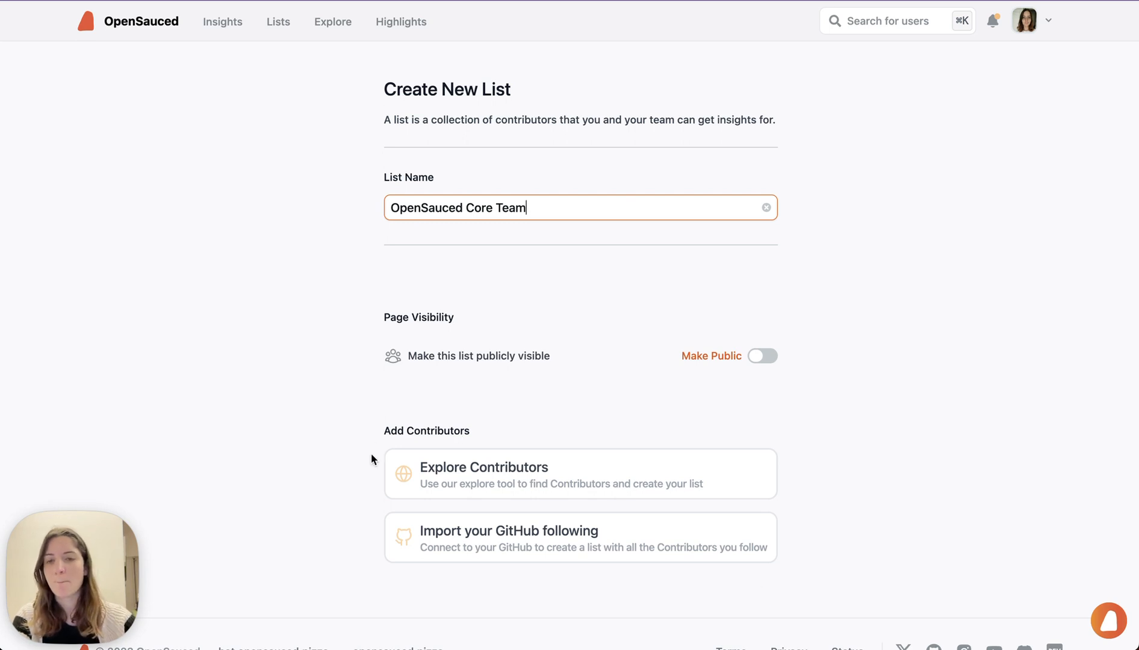
left_click(458, 472)
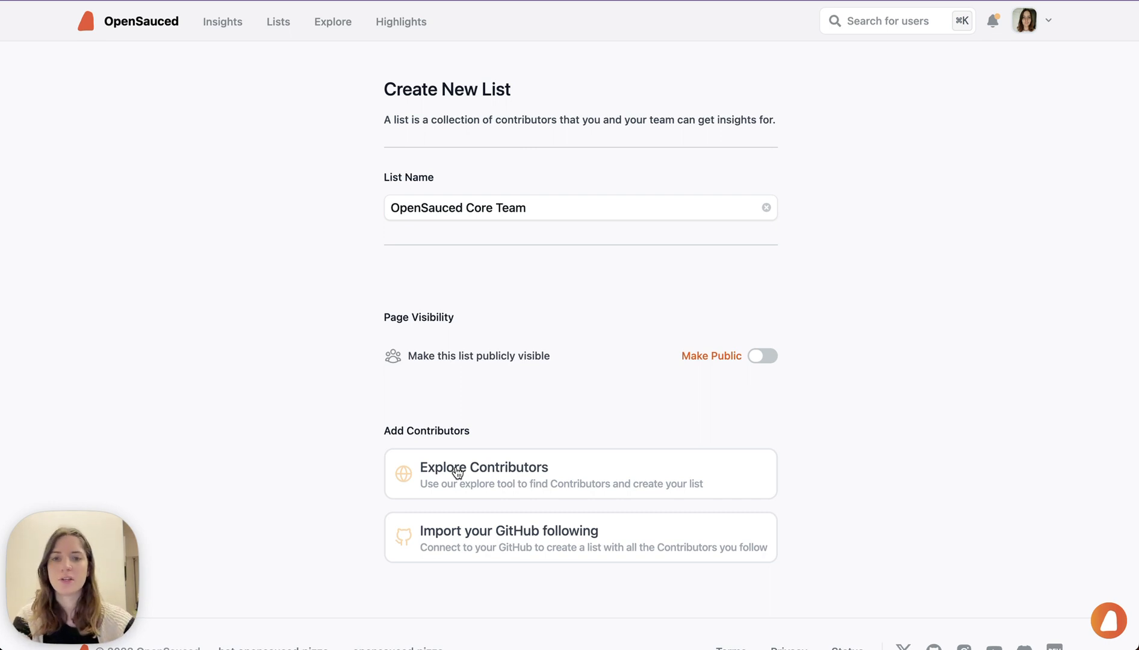
left_click(458, 472)
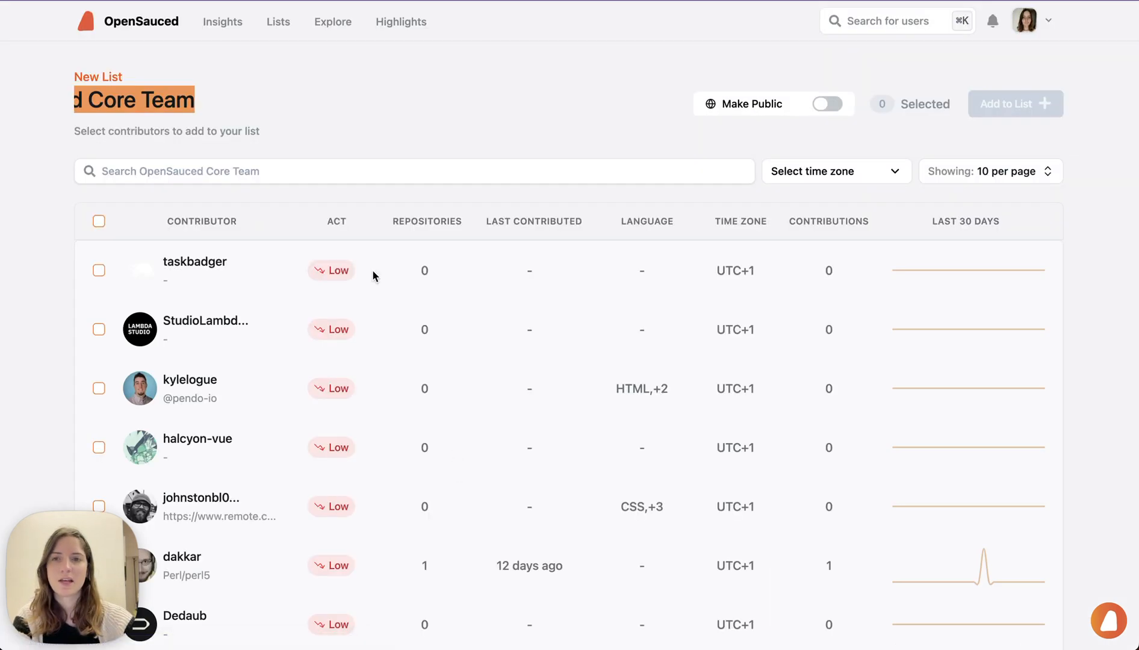
left_click(320, 173)
type("b odui")
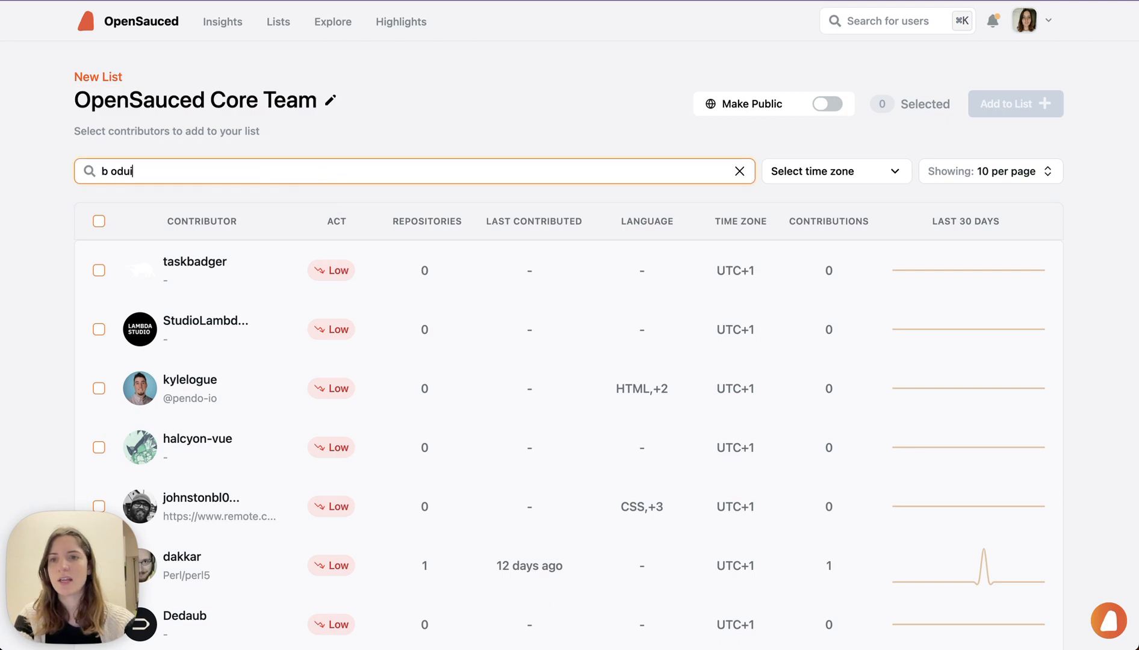
key("BackSpace")
key("BackSpace")
key("BackSpace")
key("BackSpace")
type("ou")
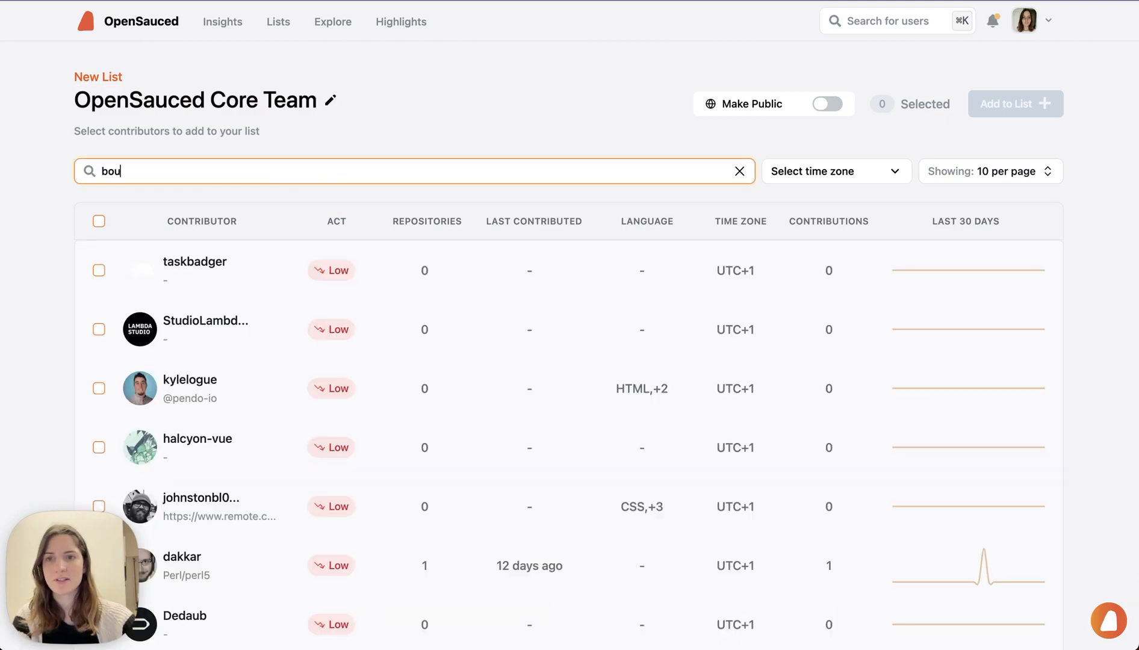
type("di")
key("BackSpace")
key("BackSpace")
key("BackSpace")
key("BackSpace")
type("dougi")
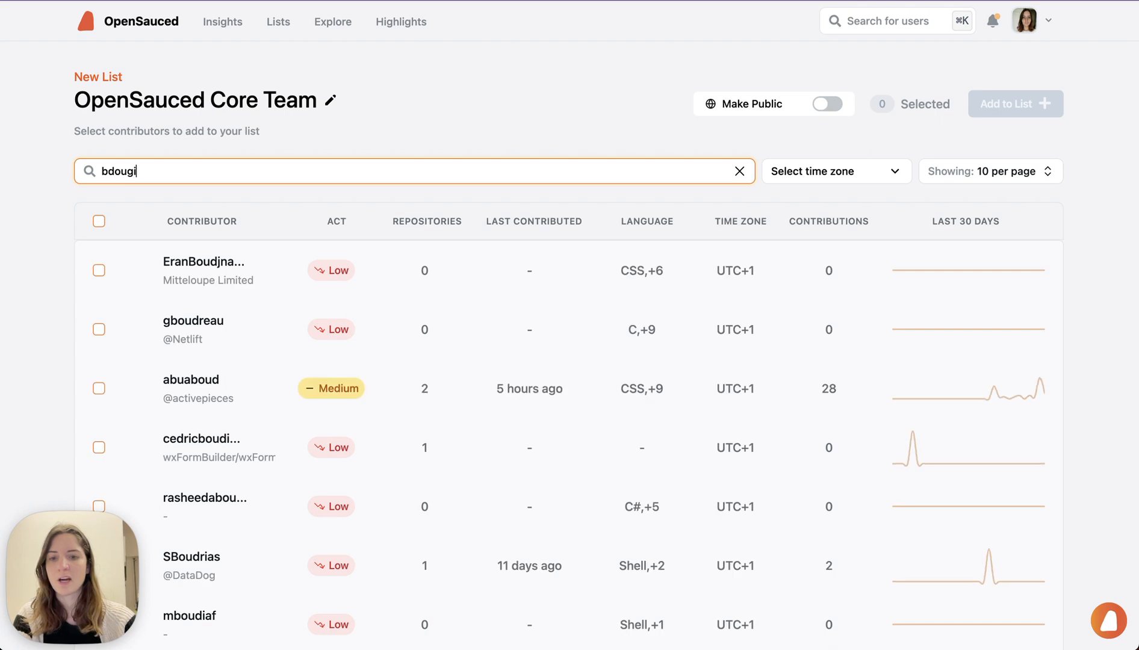
type("e")
left_click(98, 336)
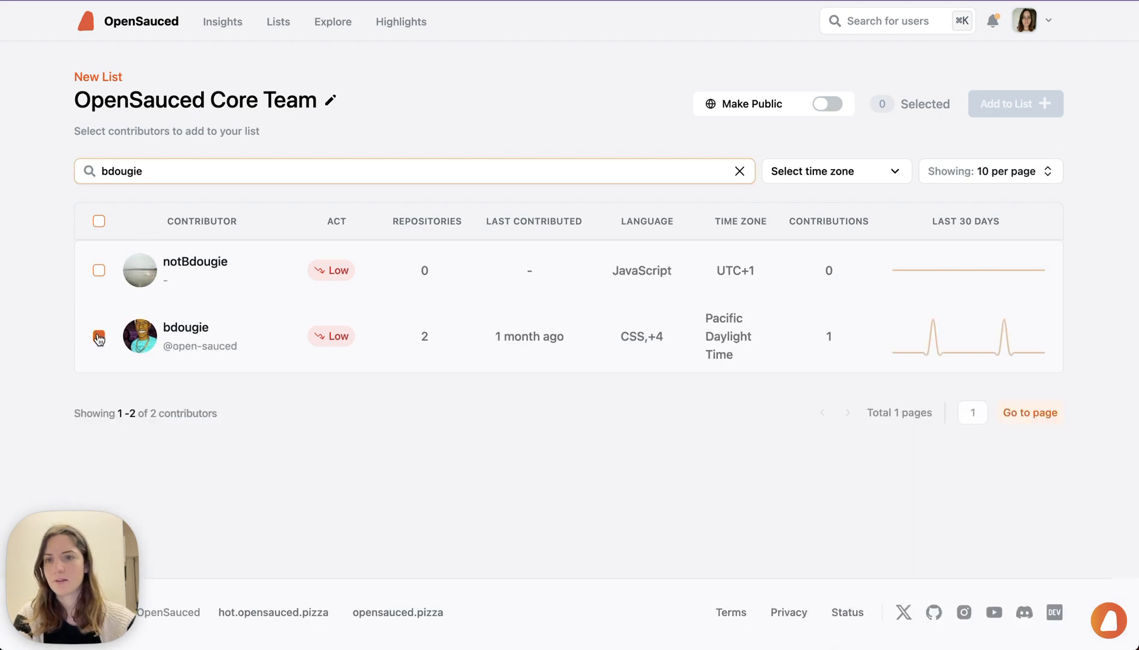
double_click(137, 172)
type("brandonro")
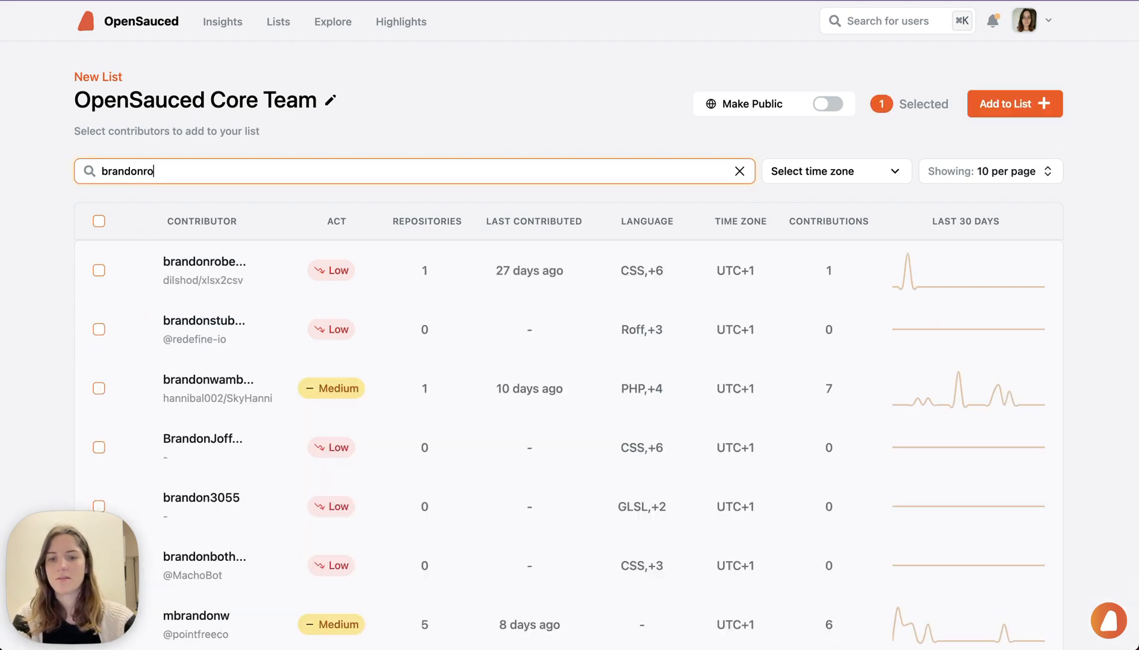
type("berts")
left_click(98, 293)
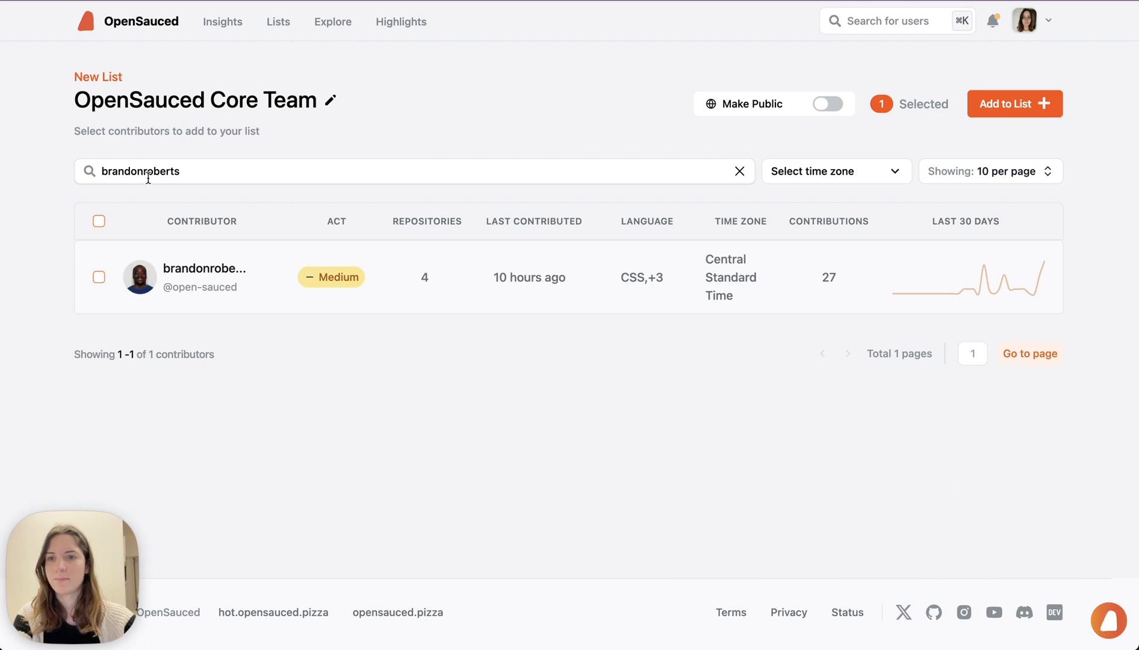
left_click(98, 279)
Search for the third team member by username and select the Virtual-Coffee contributor in Eastern Standard Time
double_click(135, 164)
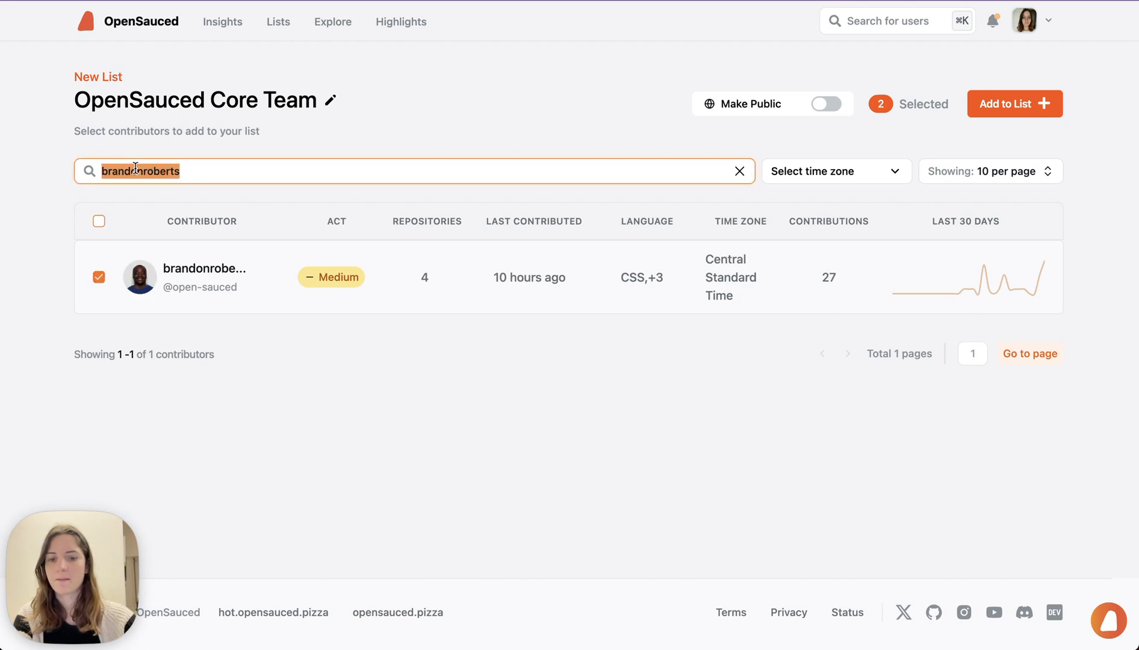
type("bekahhw")
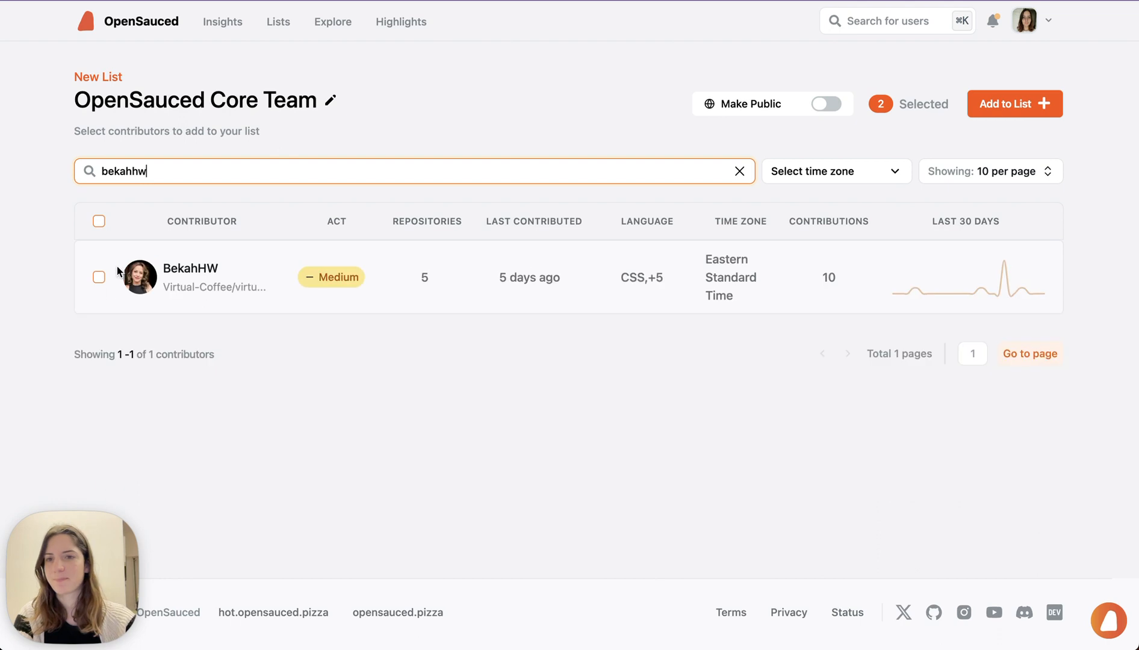
left_click(99, 277)
double_click(124, 171)
type("o")
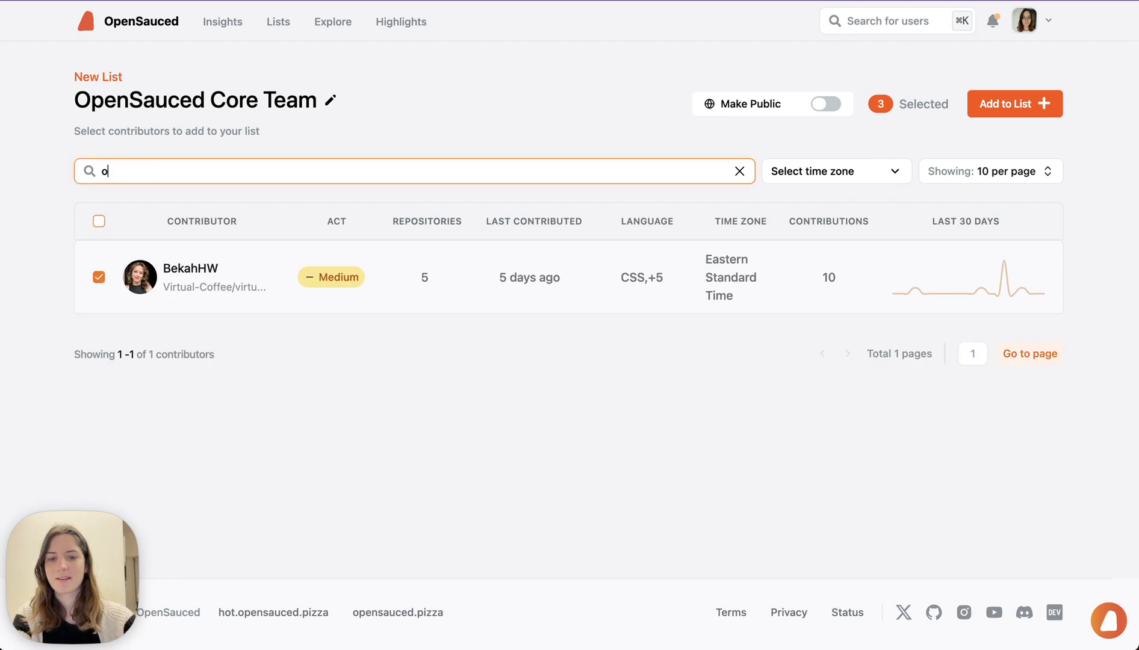
type("gdev")
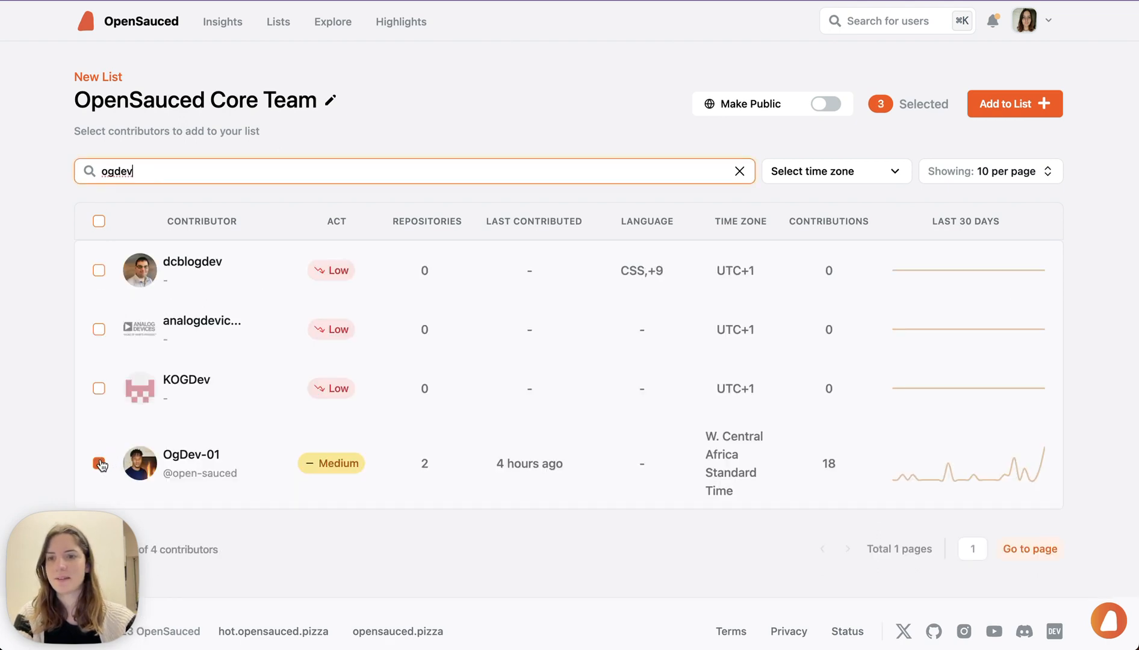
left_click(99, 463)
double_click(160, 173)
type("nickyt")
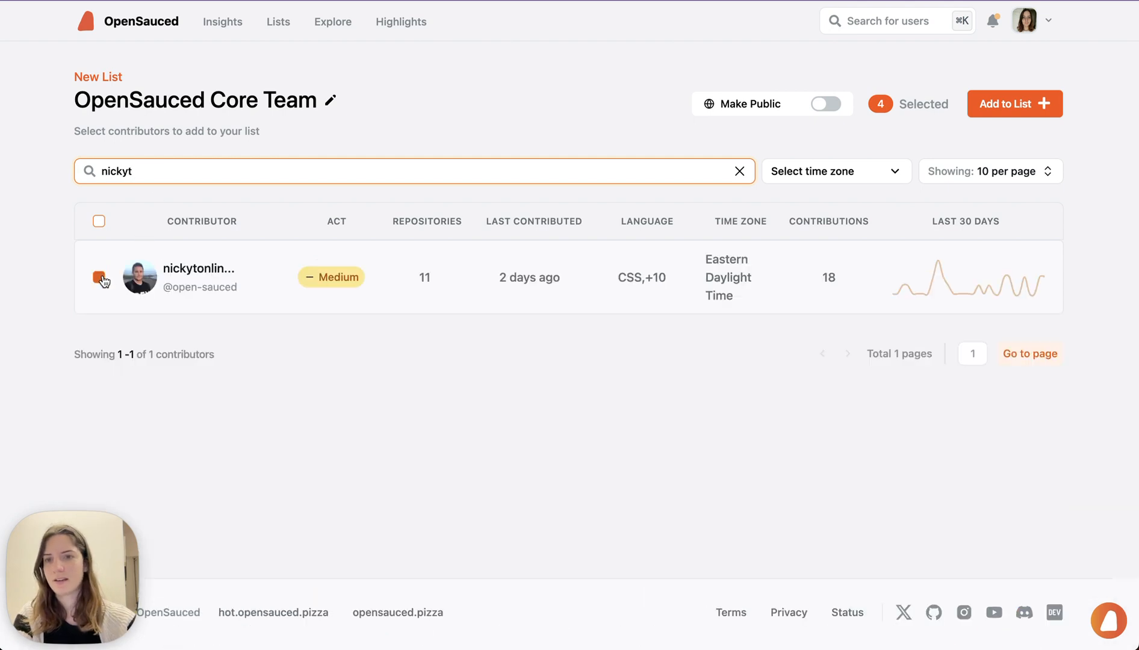
left_click(99, 277)
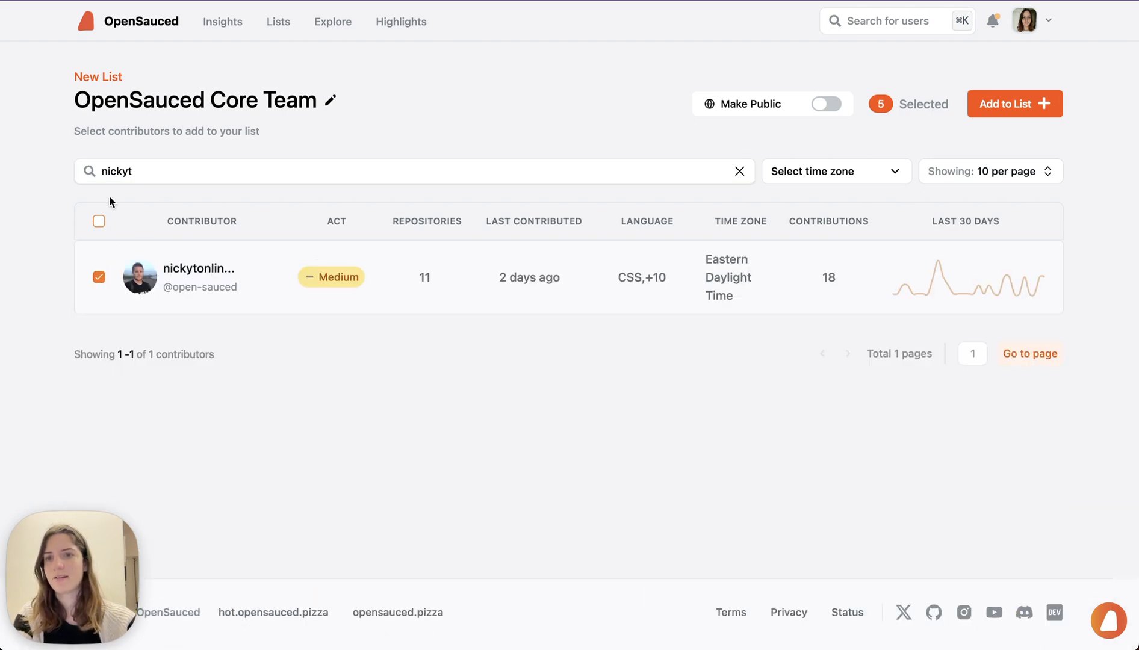
double_click(115, 171)
key("BackSpace")
type("jpmc")
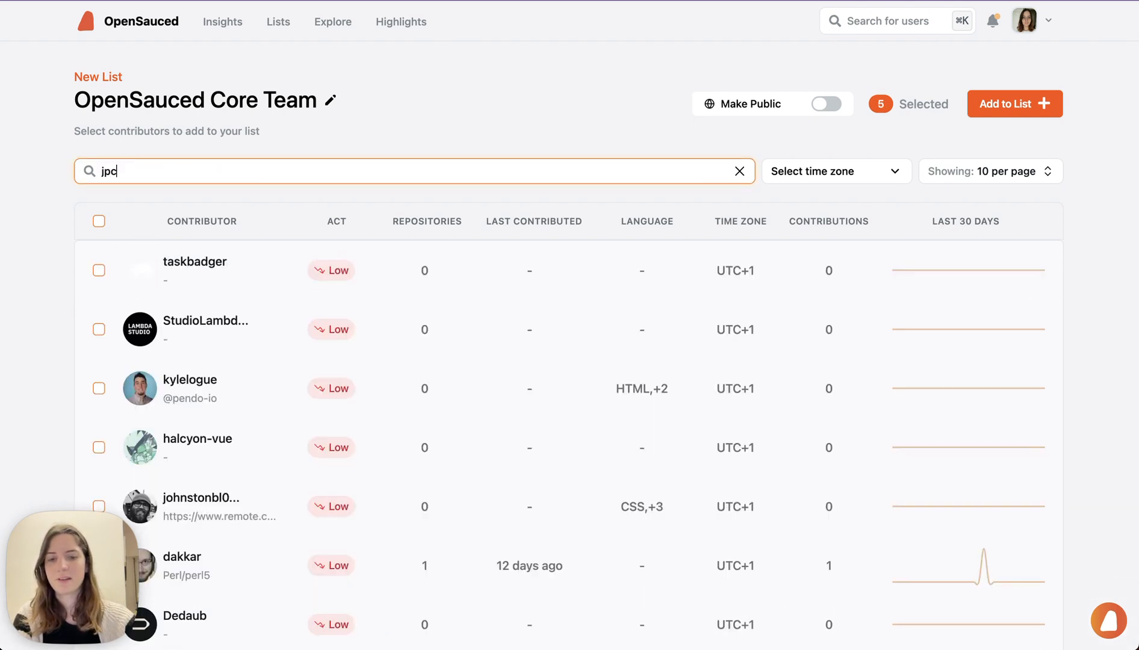
type("b")
left_click(99, 277)
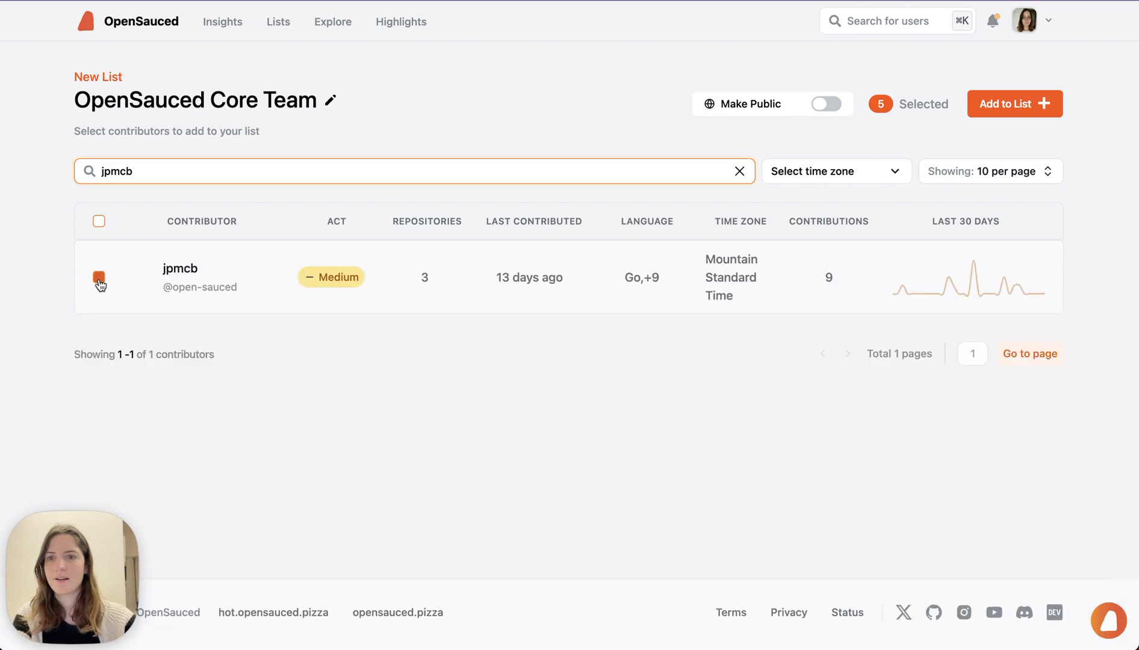
Search for the seventh team member by corrected username and select the contributor in Argentina Standard Time
double_click(117, 173)
type("ibensusan")
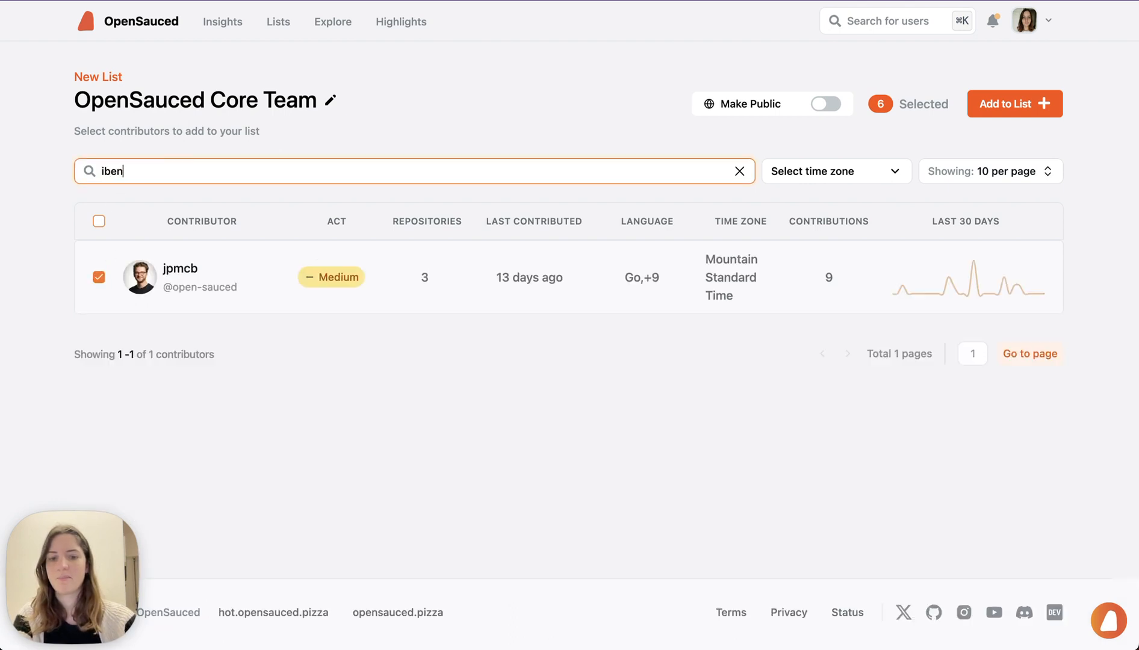
left_click(110, 171)
type("s")
key("BackSpace")
key("BackSpace")
type("sab")
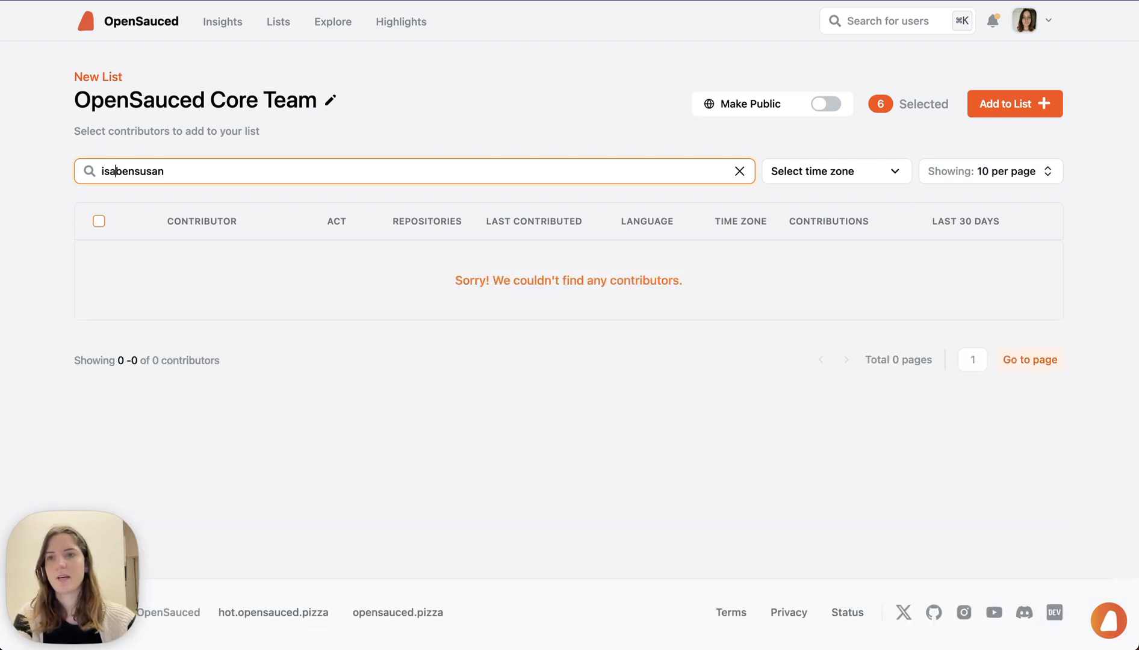
left_click(99, 277)
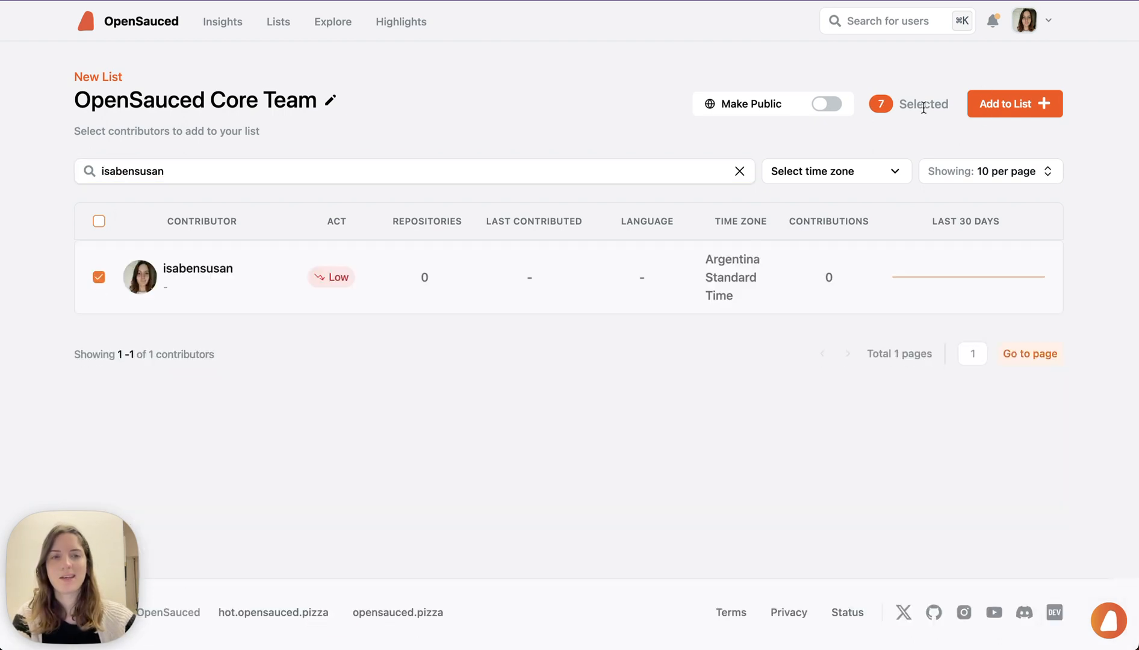
Create the list from the selected contributors and open its list page
left_click(1036, 91)
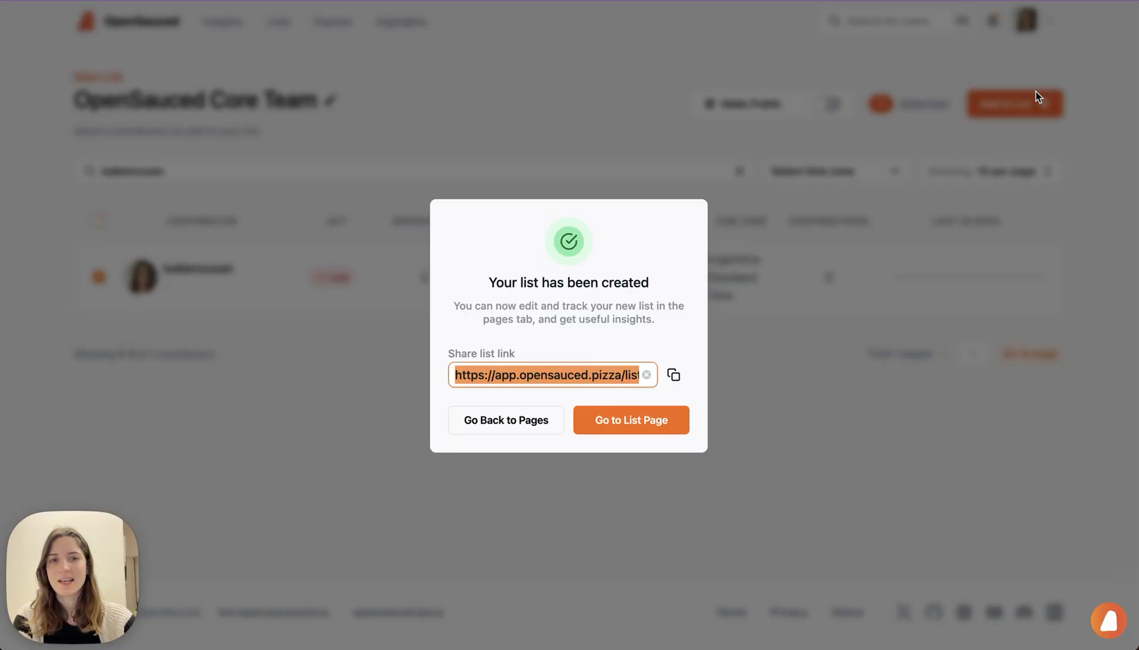
left_click(632, 427)
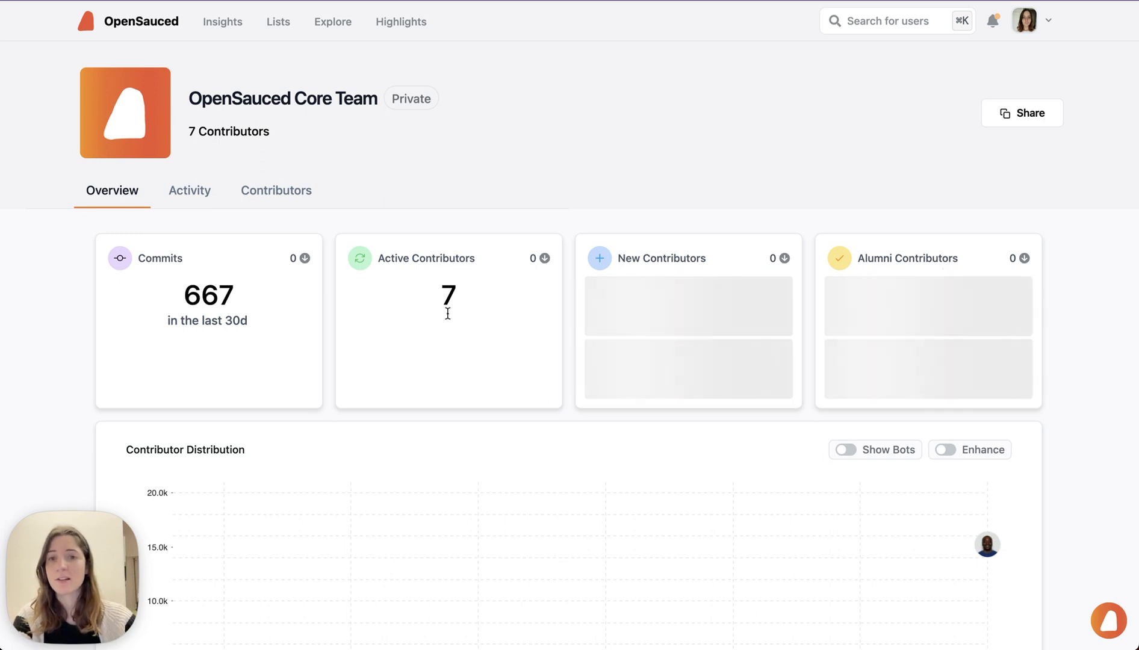
Examine the list's overview, including the contributor counts and the Contributor Distribution chart
left_click_drag(183, 128, 332, 128)
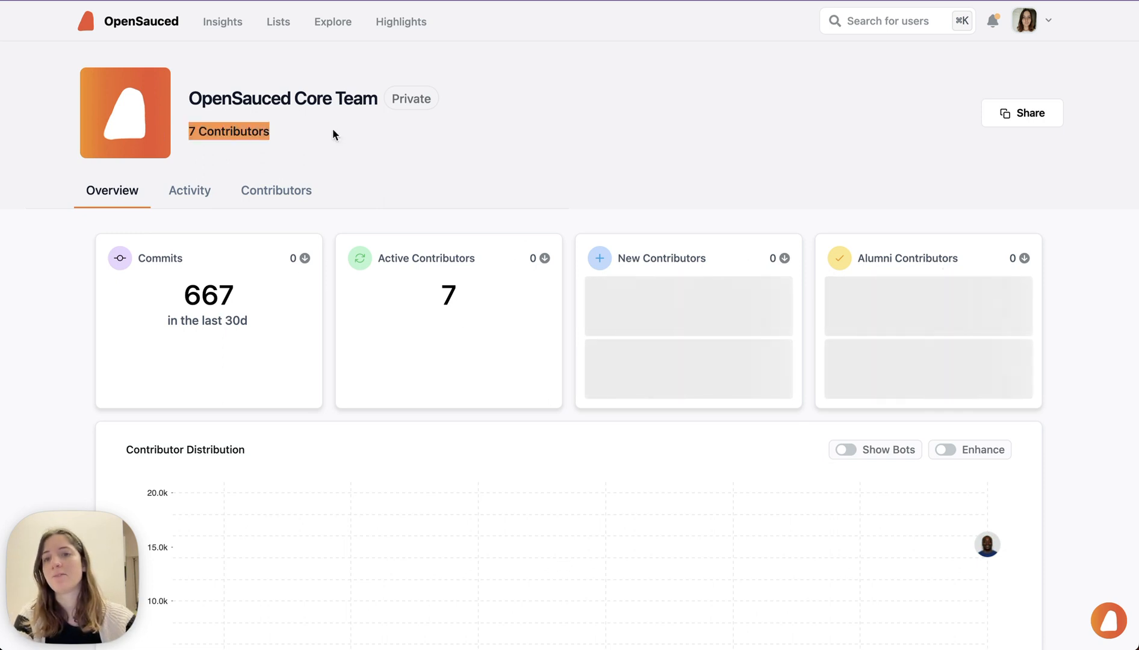
left_click(461, 228)
left_click_drag(414, 331, 485, 301)
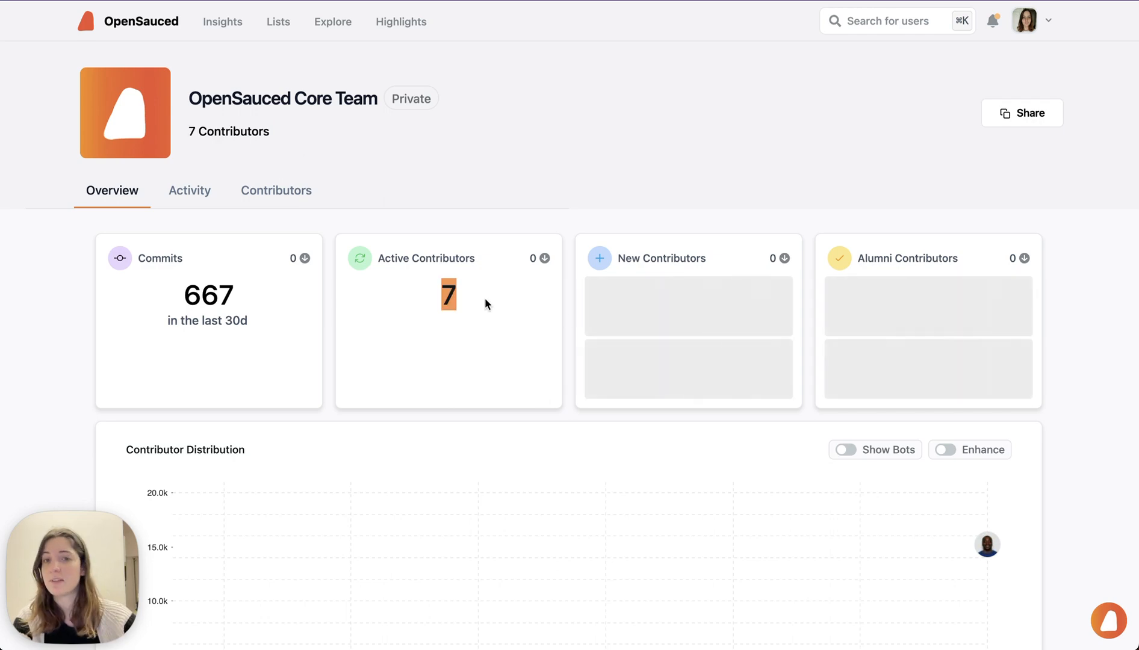
scroll(500, 301, "down", 1)
left_click(501, 300)
scroll(500, 298, "down", 5)
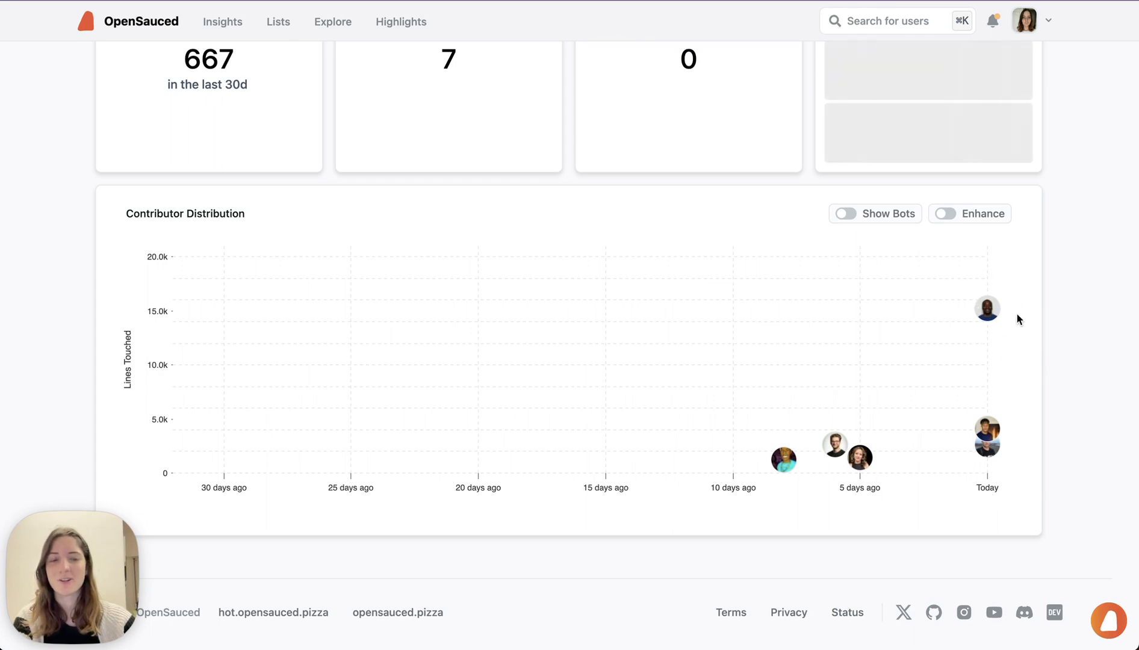
scroll(1059, 292, "up", 5)
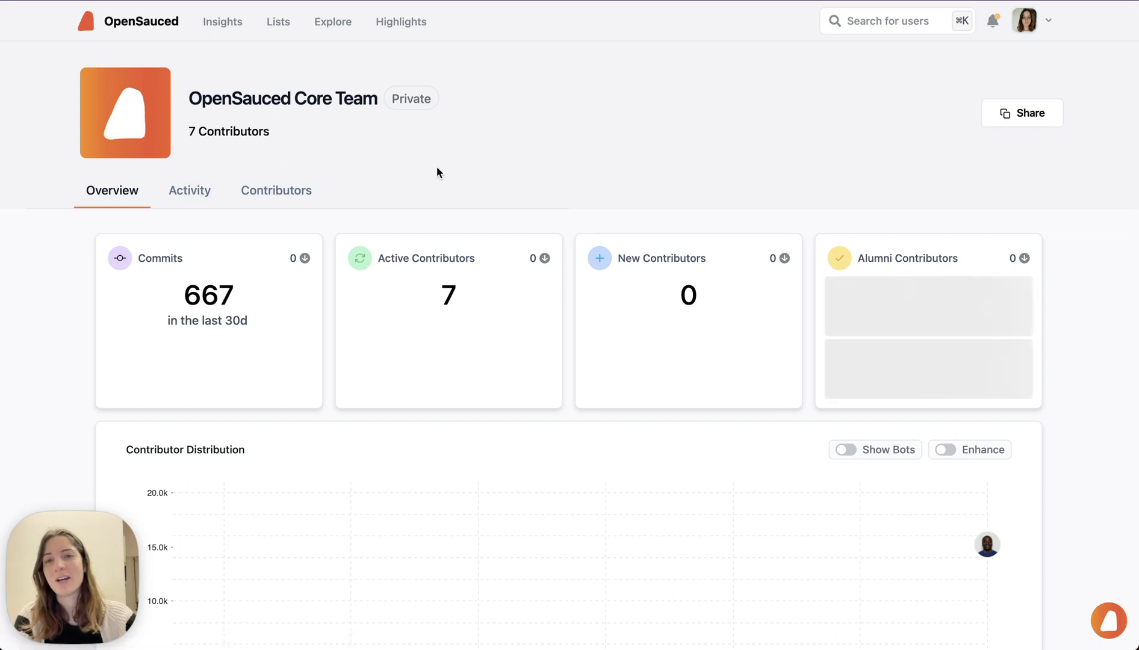
Show the list's activity and examine the most active contributors and the repositories they work on
left_click(184, 198)
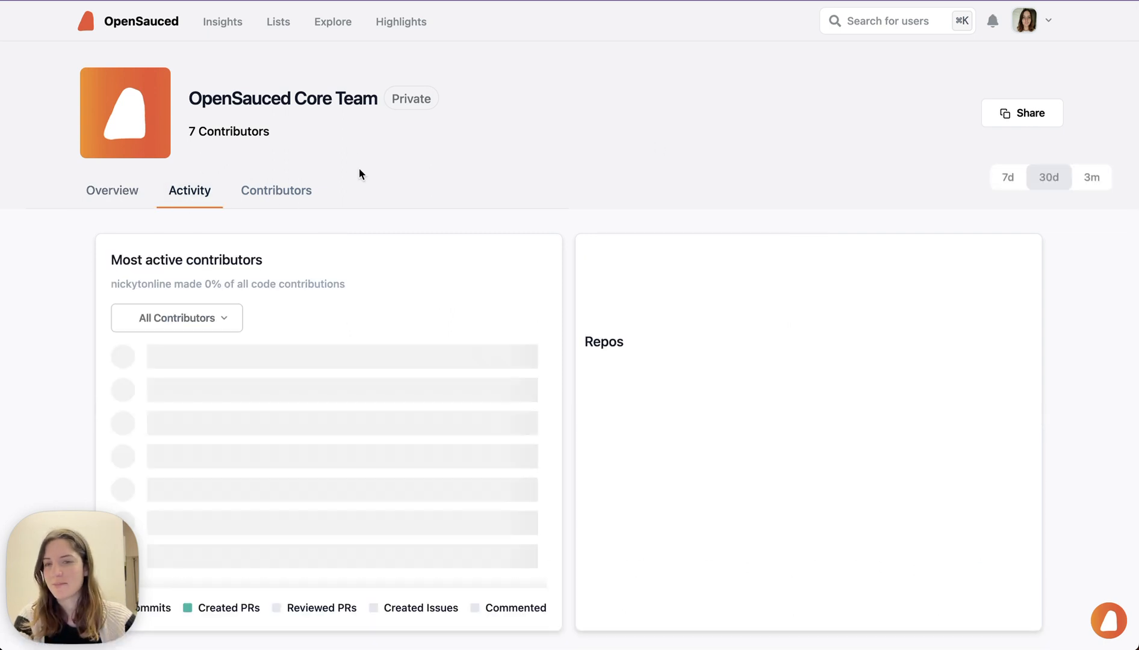
scroll(548, 138, "down", 1)
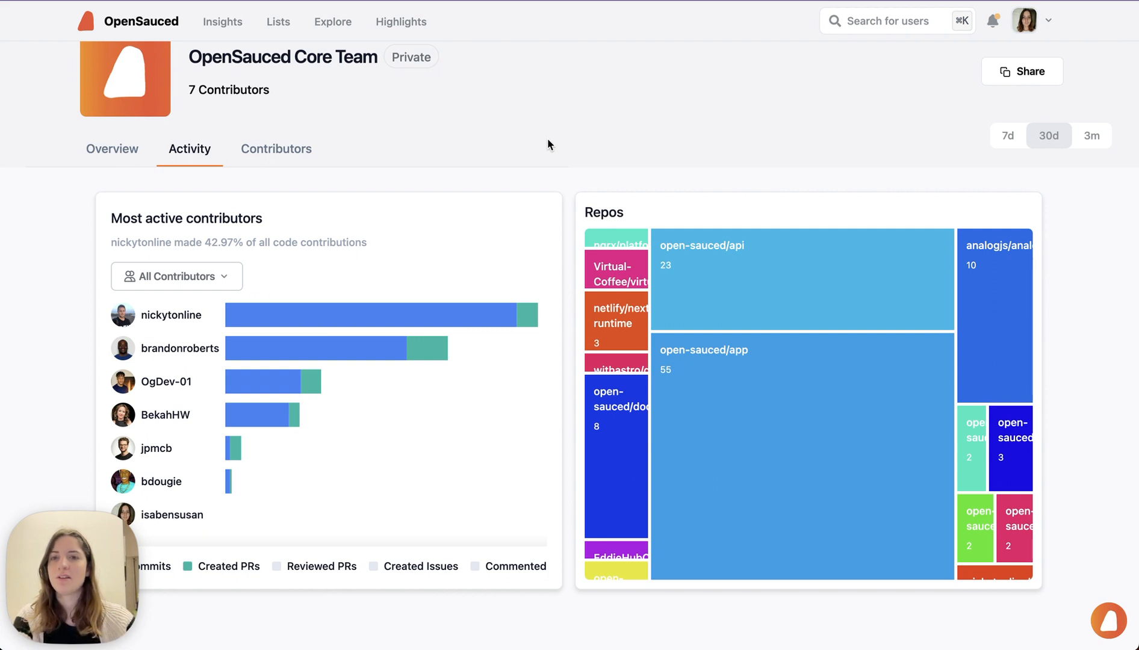
scroll(338, 307, "down", 1)
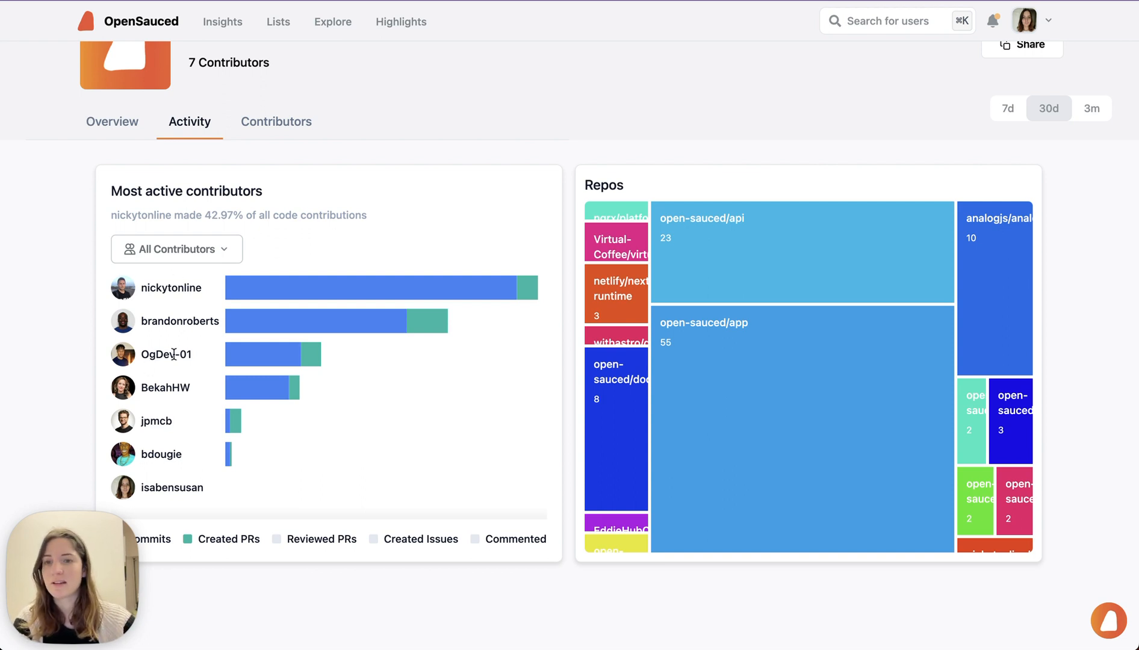
Examine the repository treemap, drill into the contributors of open-sauced/app, and return to the view of all repositories
scroll(501, 291, "up", 1)
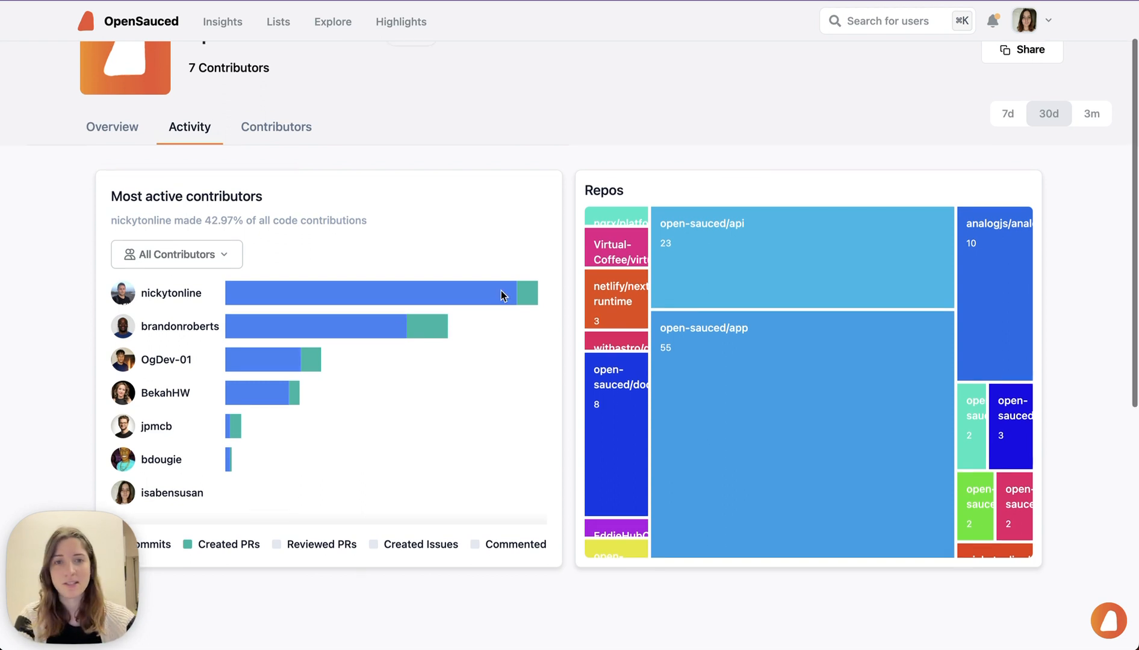
mouse_move(805, 212)
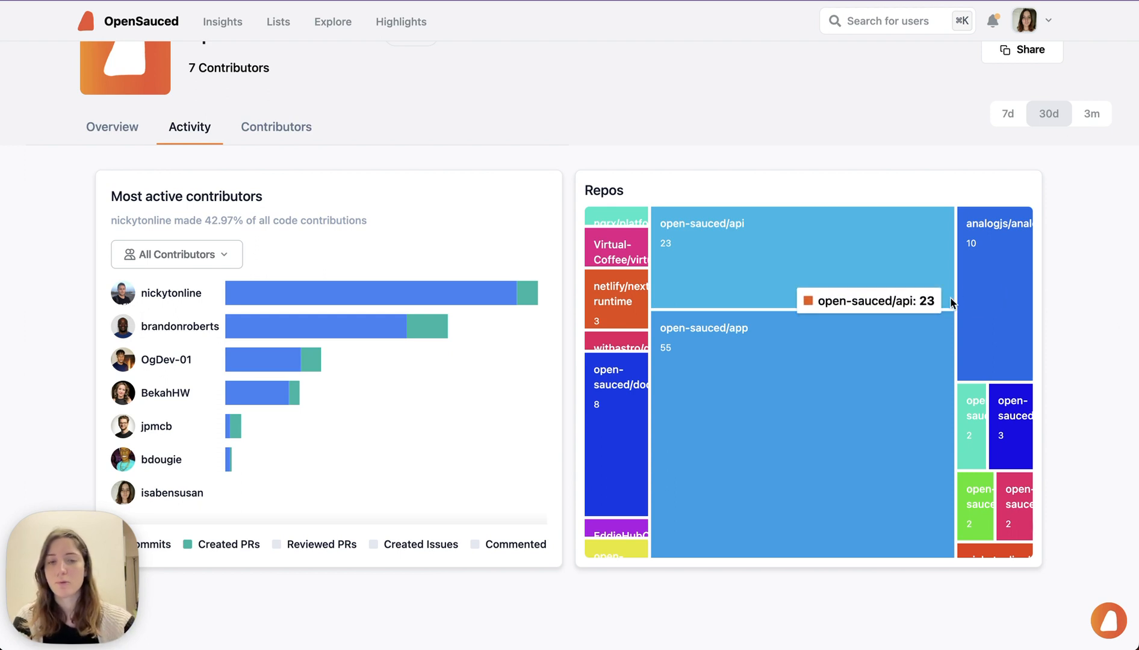
mouse_move(674, 394)
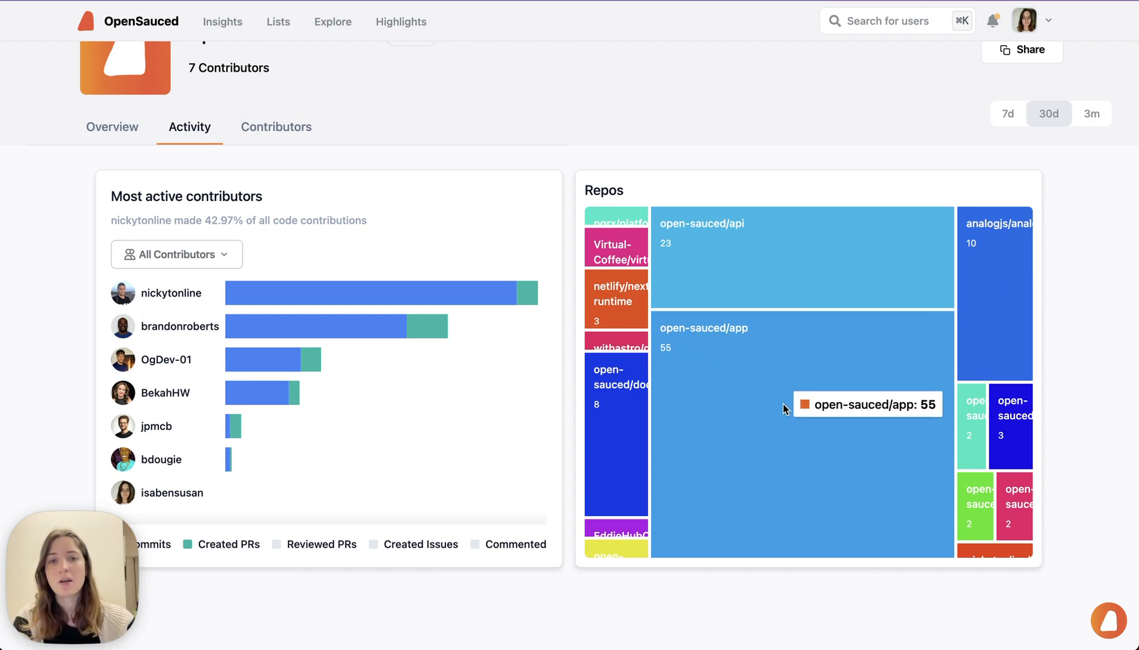
mouse_move(630, 253)
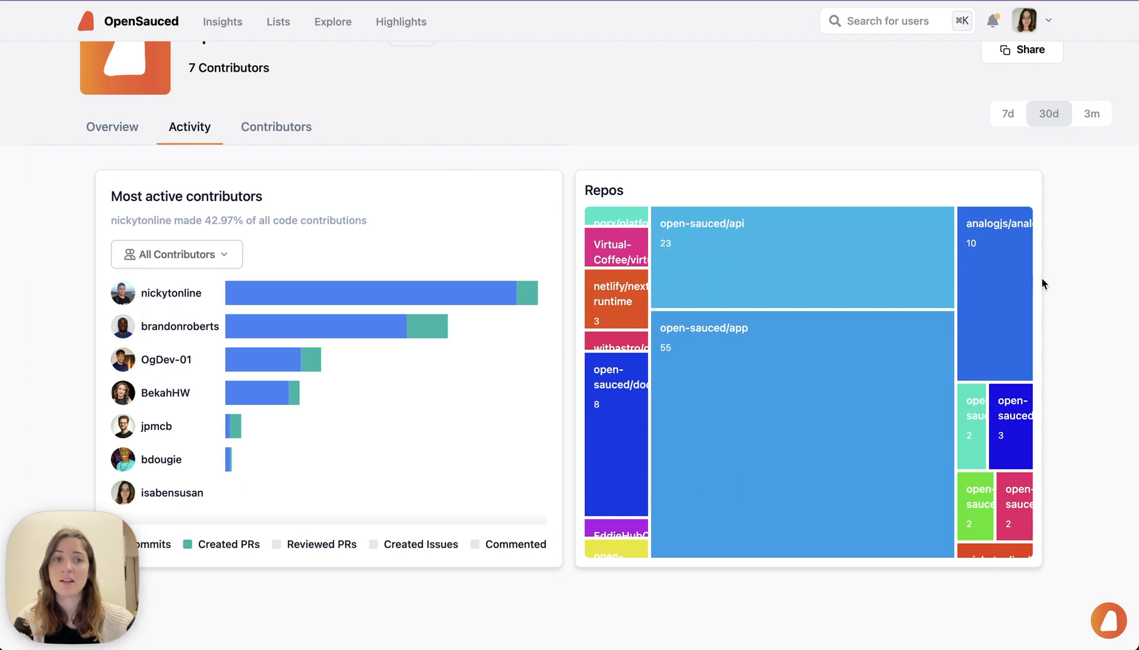
mouse_move(999, 291)
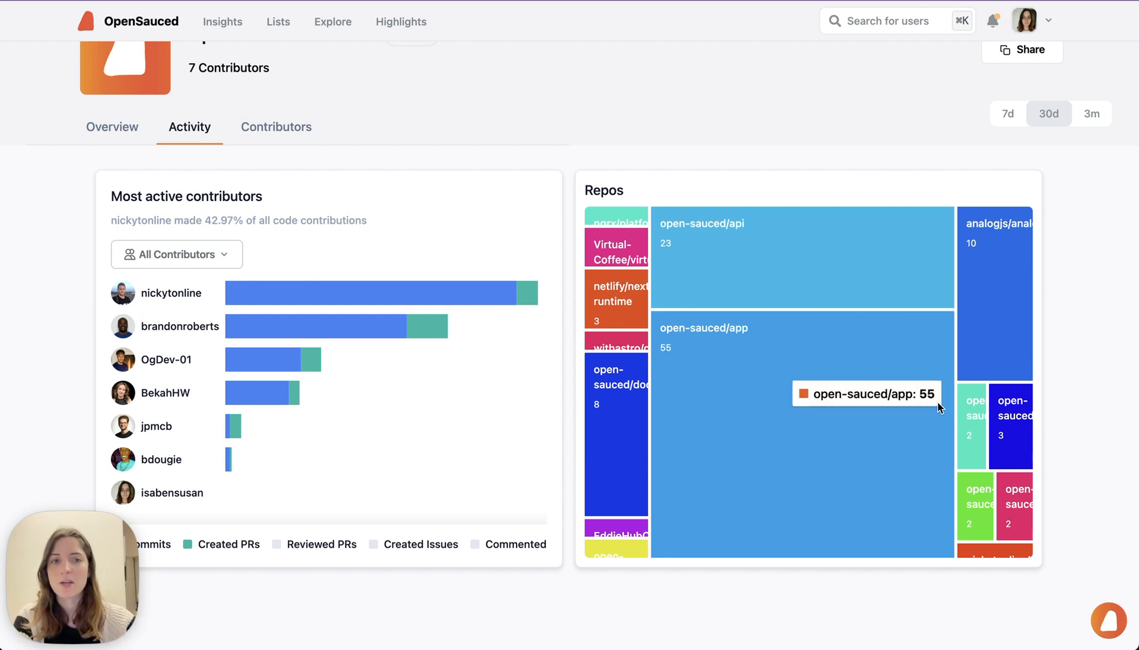
left_click(898, 410)
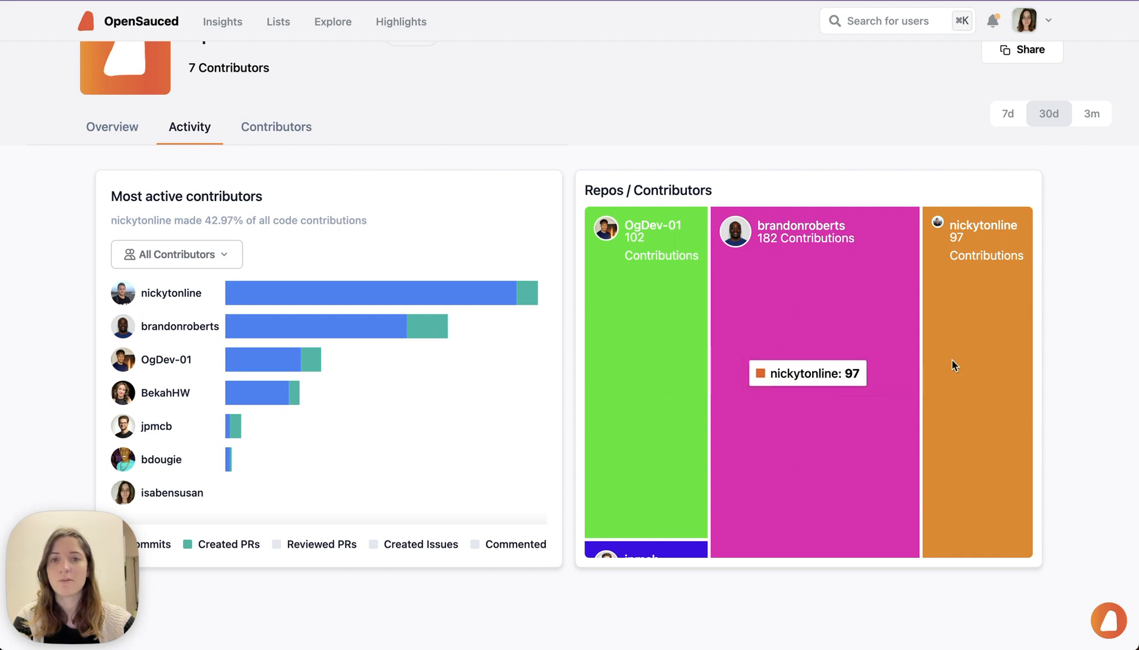
left_click(608, 184)
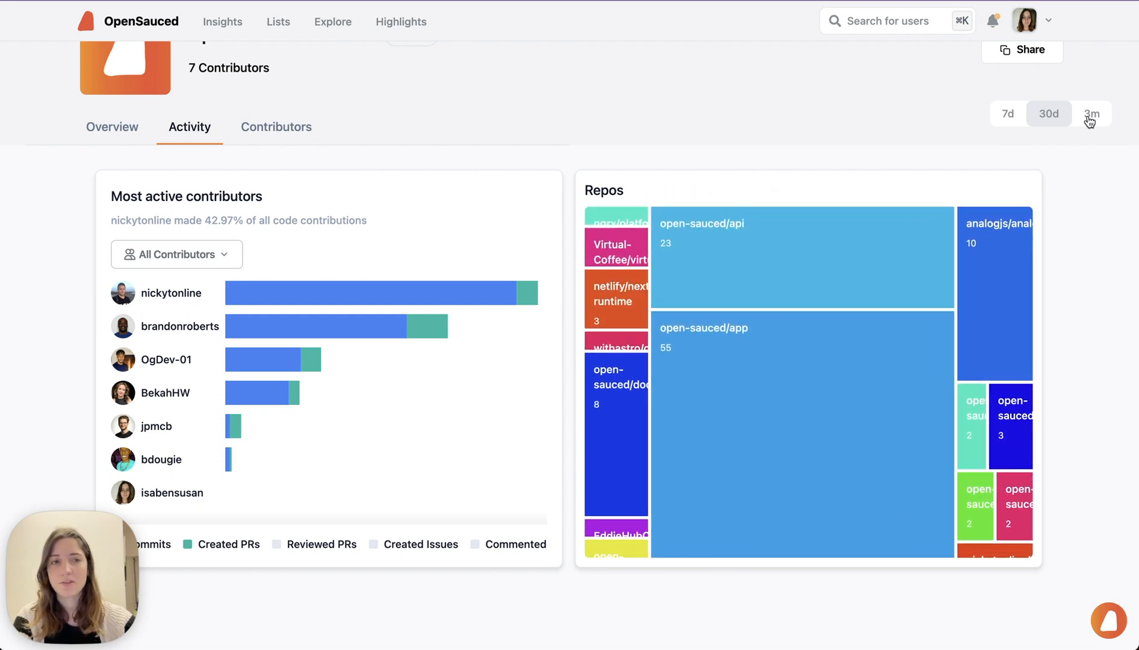
View the list's activity for the 3-month range and for the 7-day range
left_click(1089, 118)
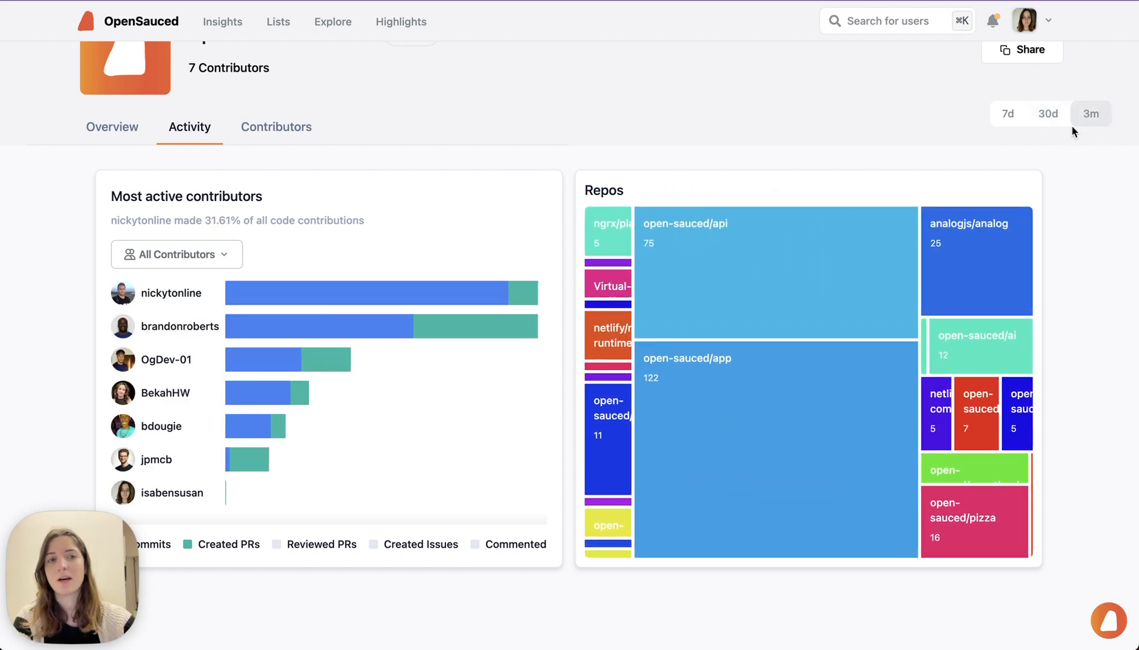
left_click(1008, 114)
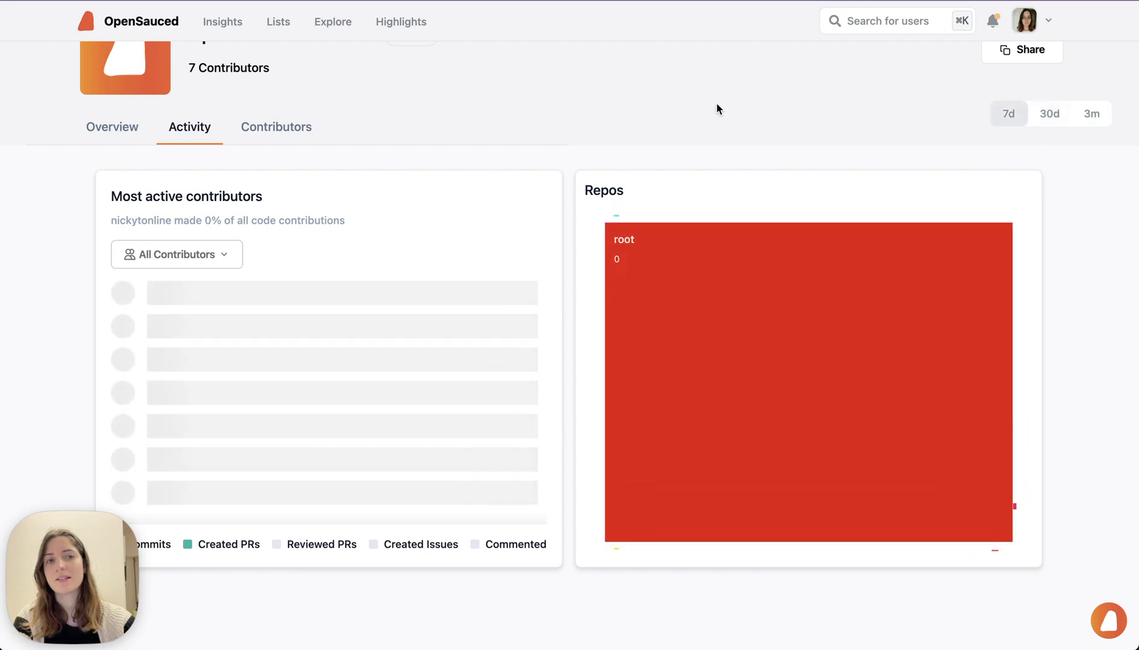
Show the list's contributors and examine their activity levels, repositories, languages, time zones and 30-day contributions
left_click(282, 138)
scroll(784, 199, "down", 2)
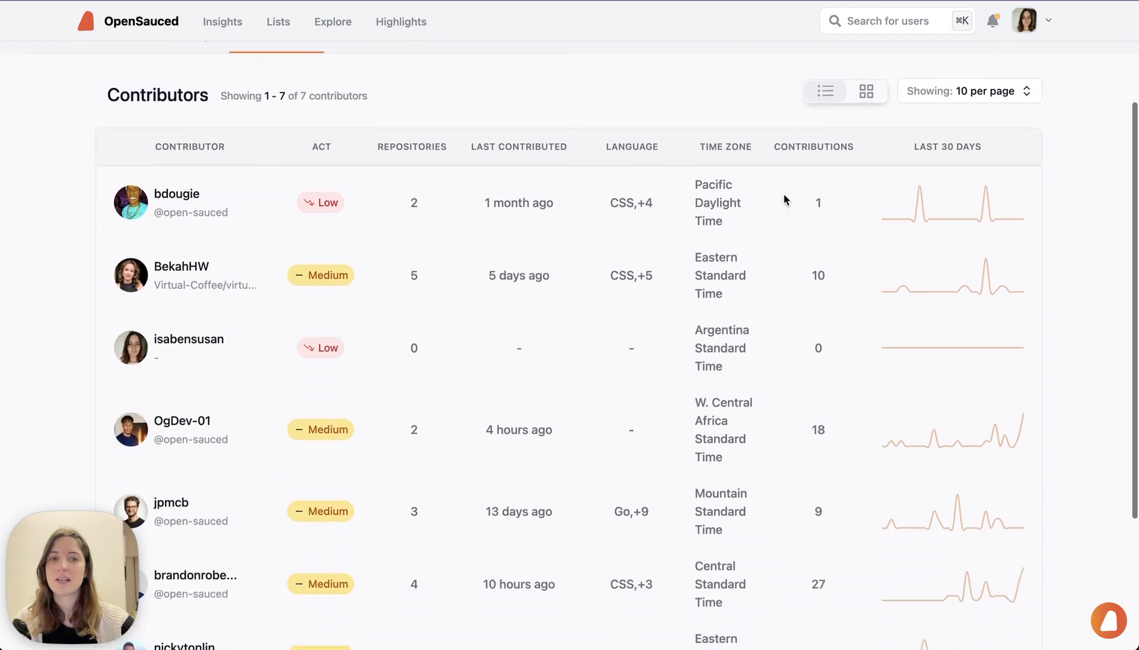
scroll(1043, 309, "down", 3)
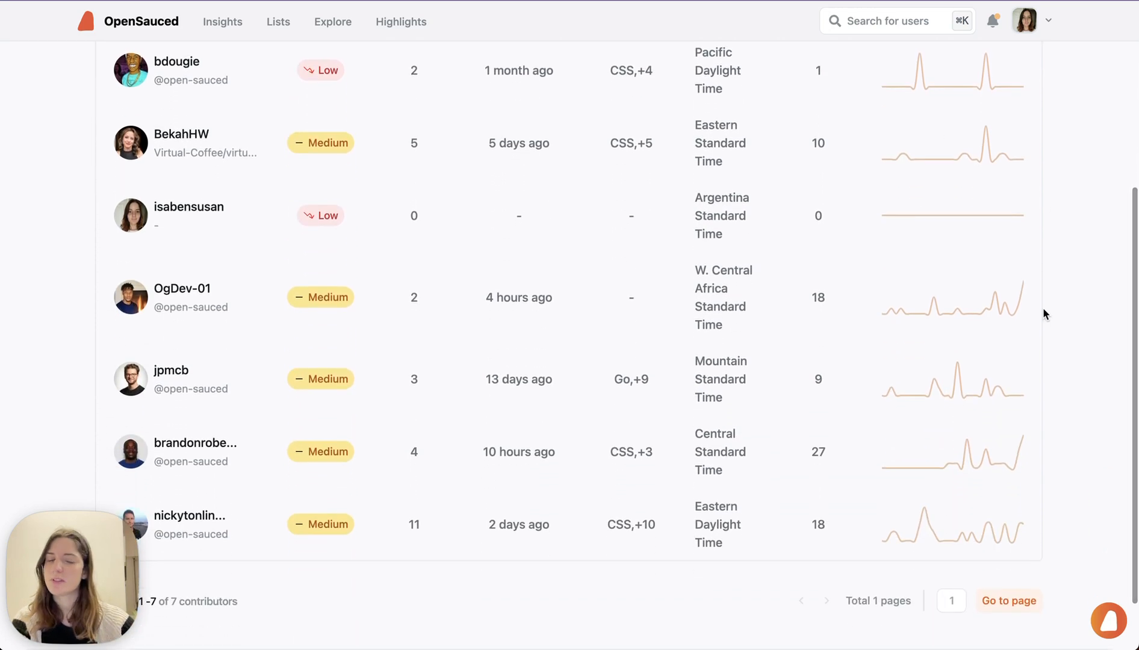
scroll(1043, 314, "up", 4)
scroll(301, 295, "up", 1)
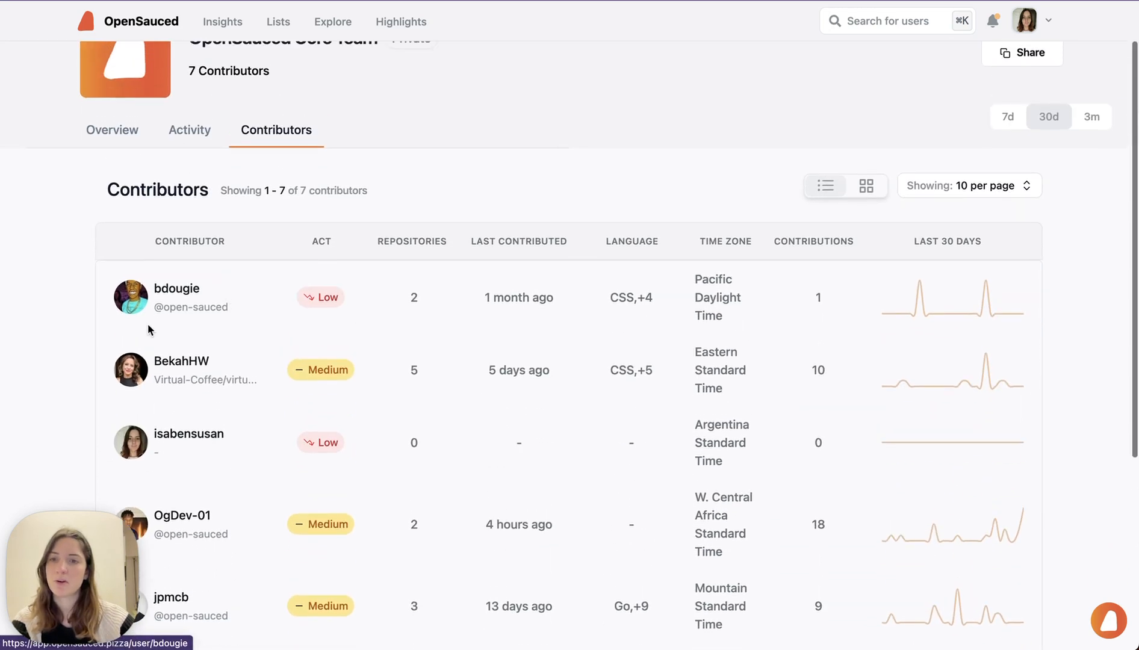
Look through the profile highlights of the first listed contributor and return to the page of all contributor lists
scroll(149, 329, "up", 2)
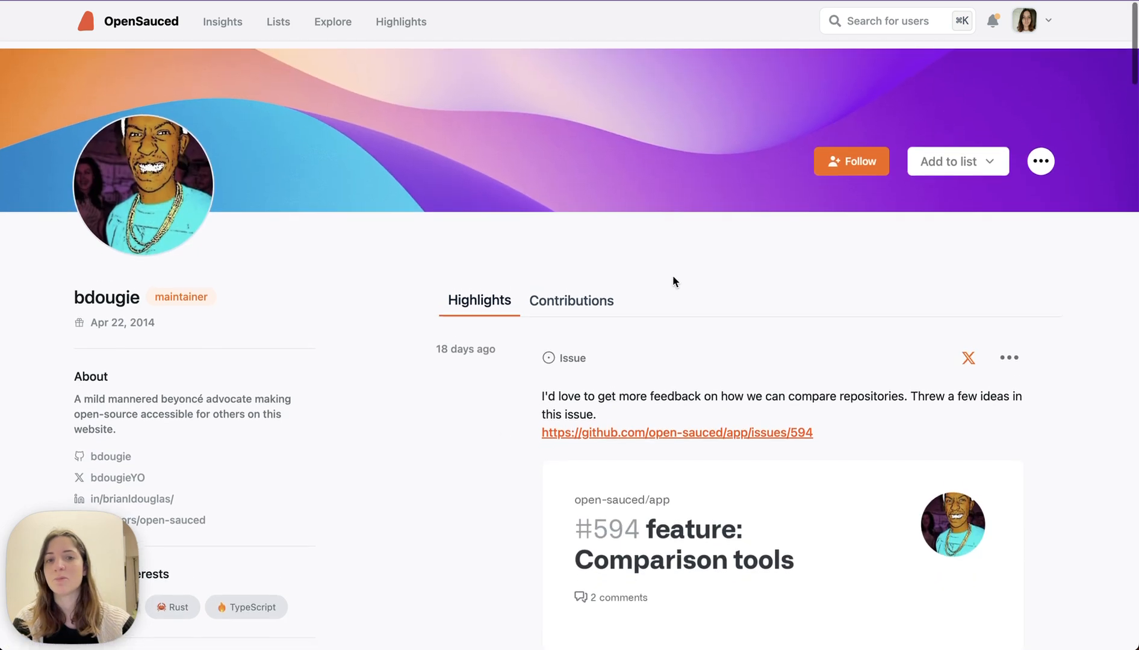
scroll(488, 427, "down", 8)
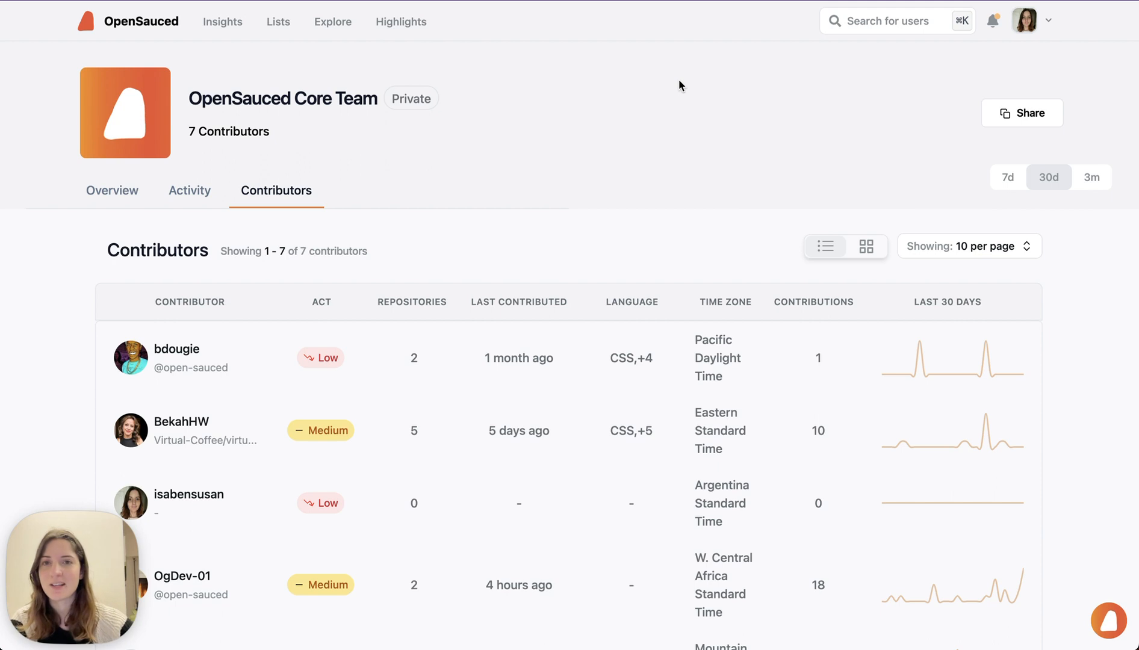
left_click(280, 23)
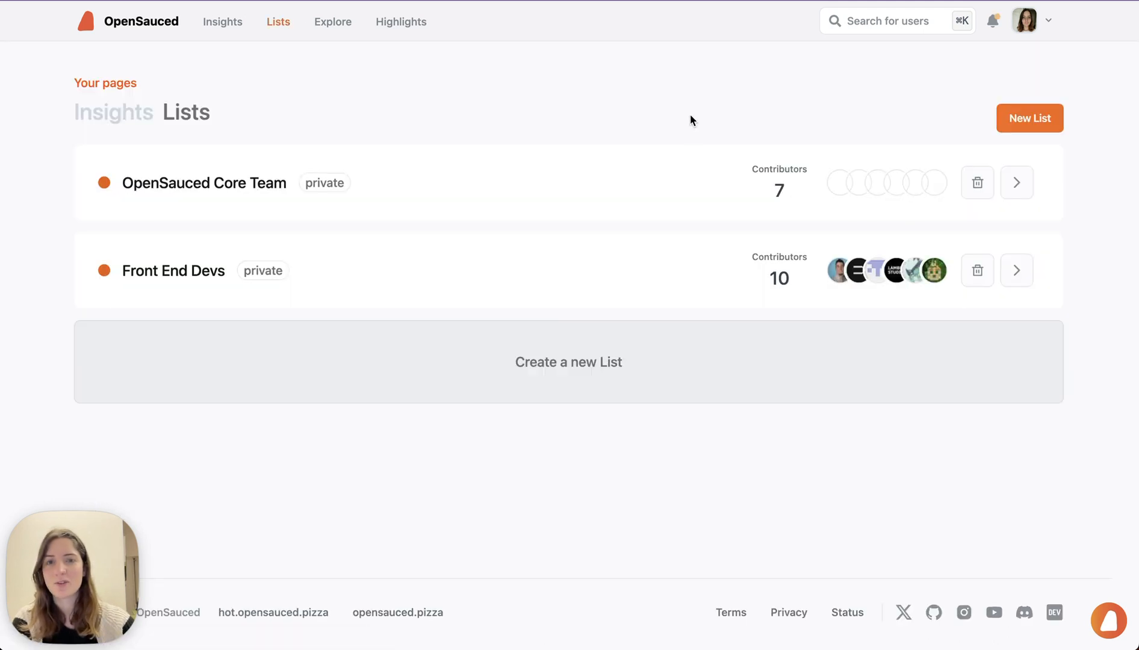